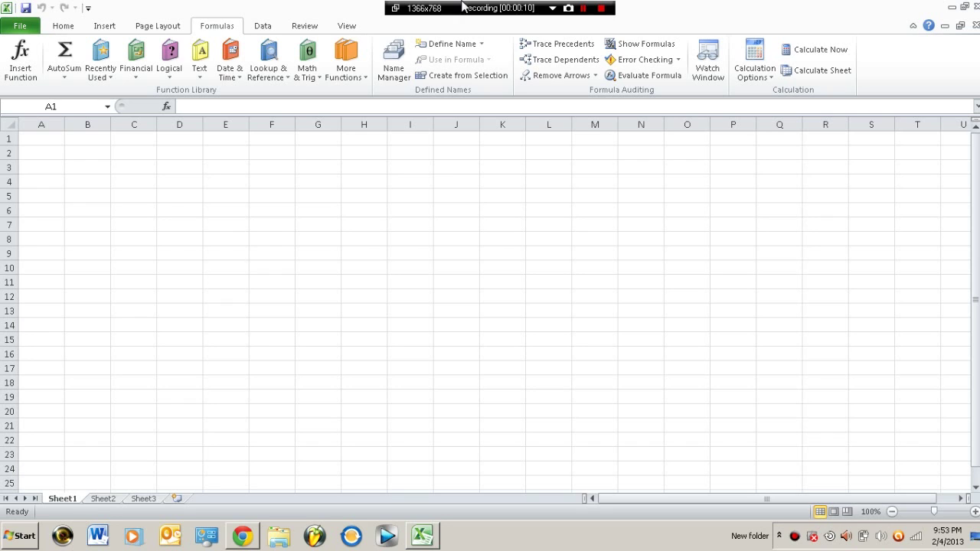
Step: Bring the Excel window into focus and select cell B8 on the empty sheet
{"action": "left_click", "coordinate": [492, 18]}
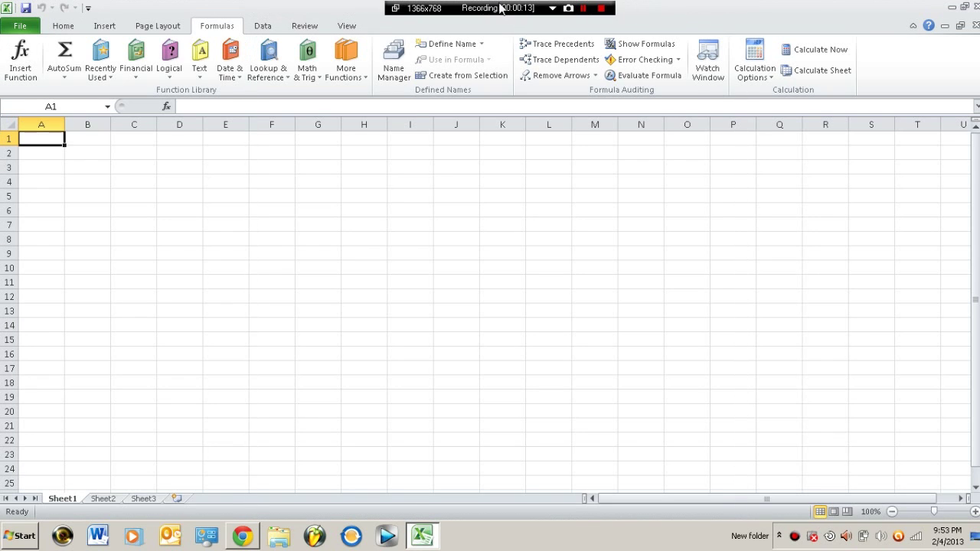
{"action": "left_click_drag", "start_coordinate": [496, 7], "coordinate": [498, 25]}
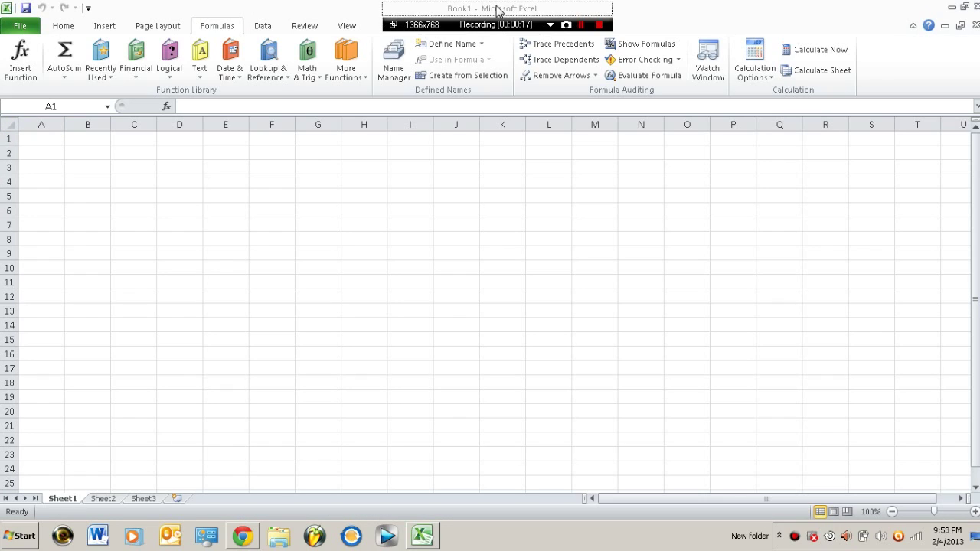
{"action": "left_click_drag", "start_coordinate": [499, 25], "coordinate": [498, 9]}
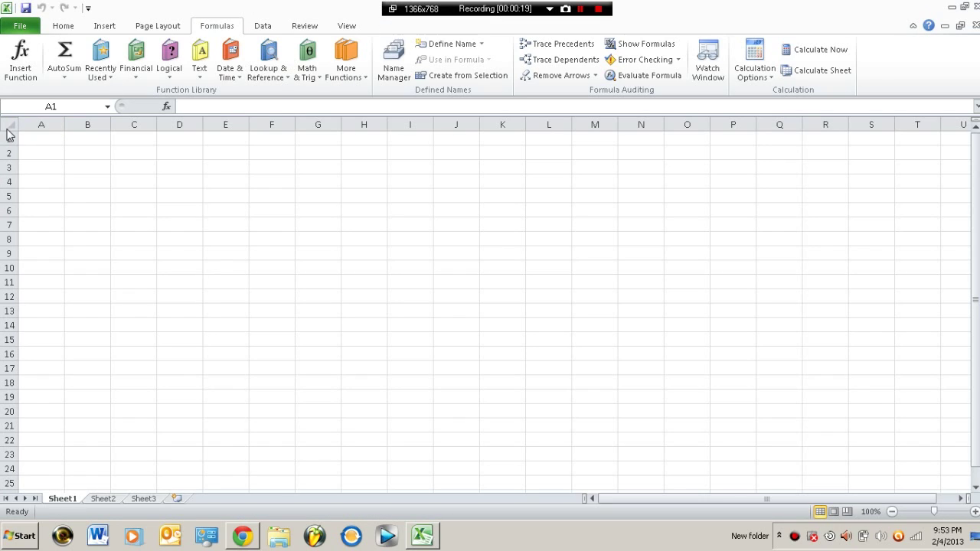
{"action": "left_click", "coordinate": [99, 184]}
{"action": "left_click", "coordinate": [98, 183]}
{"action": "key", "text": "Down"}
{"action": "key", "text": "Down"}
{"action": "key", "text": "Down"}
{"action": "key", "text": "Down"}
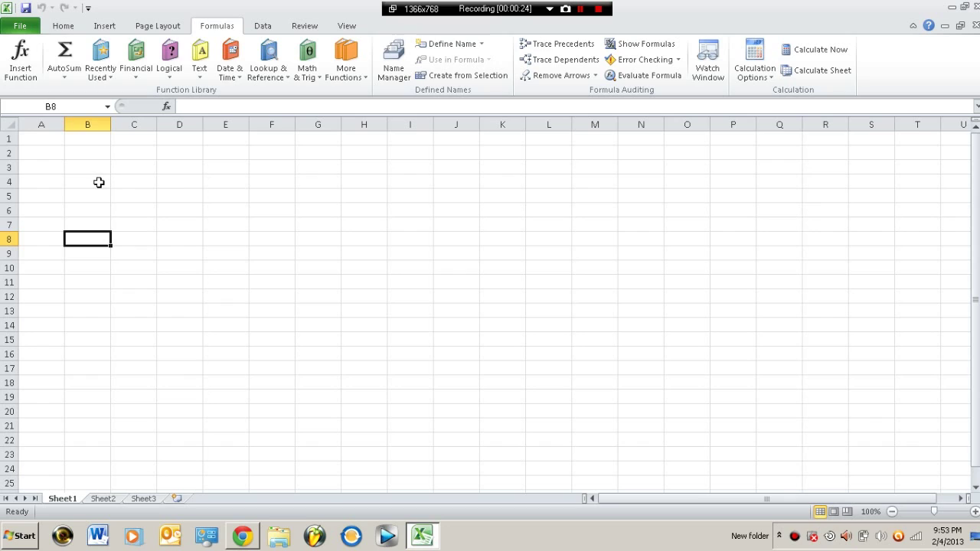
Step: Insert a test AutoSum formula referencing C8 in B8, then delete it
{"action": "left_click", "coordinate": [580, 10]}
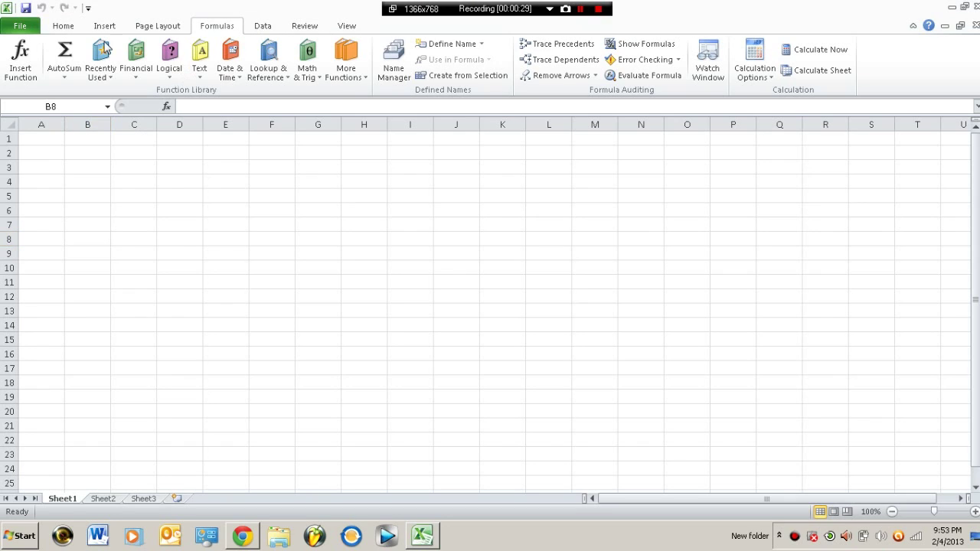
{"action": "left_click", "coordinate": [71, 69]}
{"action": "left_click", "coordinate": [69, 75]}
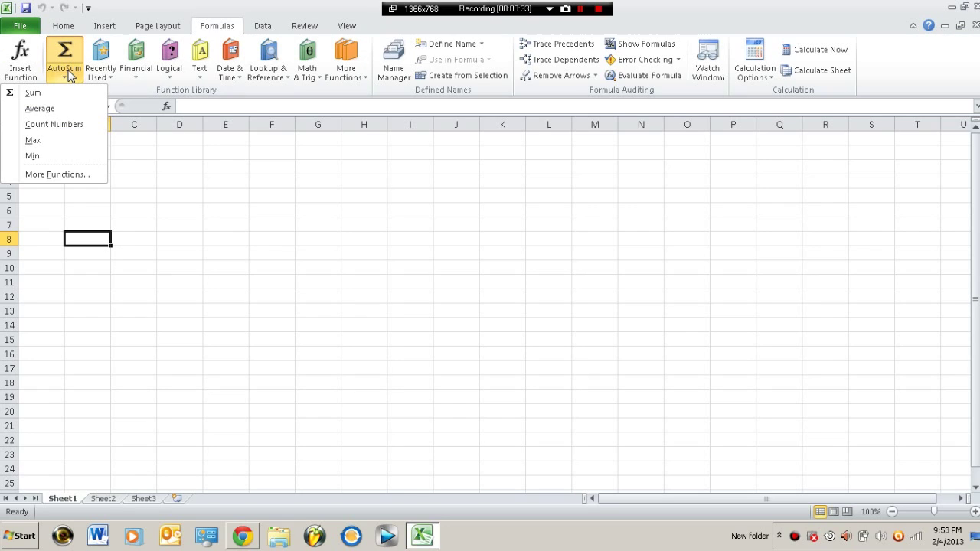
{"action": "left_click", "coordinate": [77, 61]}
{"action": "left_click", "coordinate": [78, 55]}
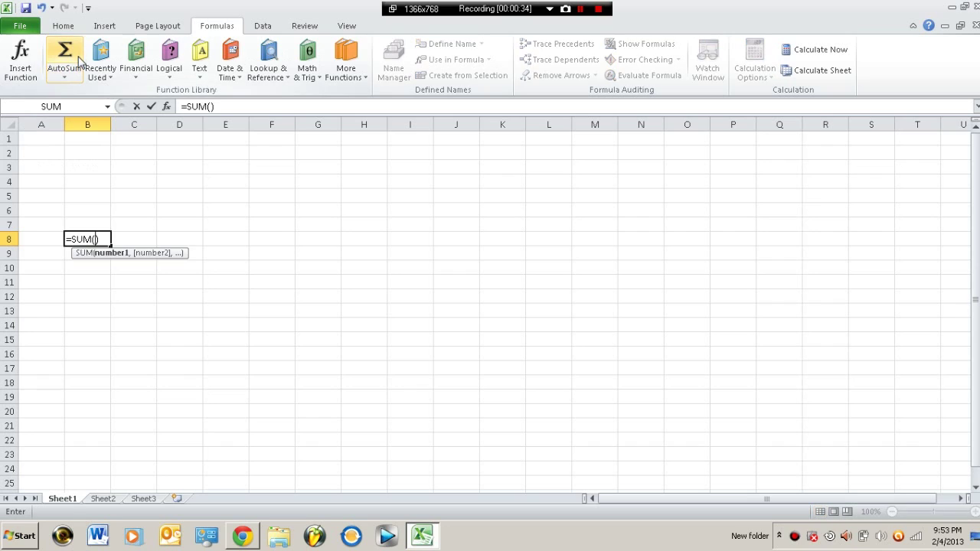
{"action": "left_click", "coordinate": [139, 232]}
{"action": "left_click", "coordinate": [101, 239]}
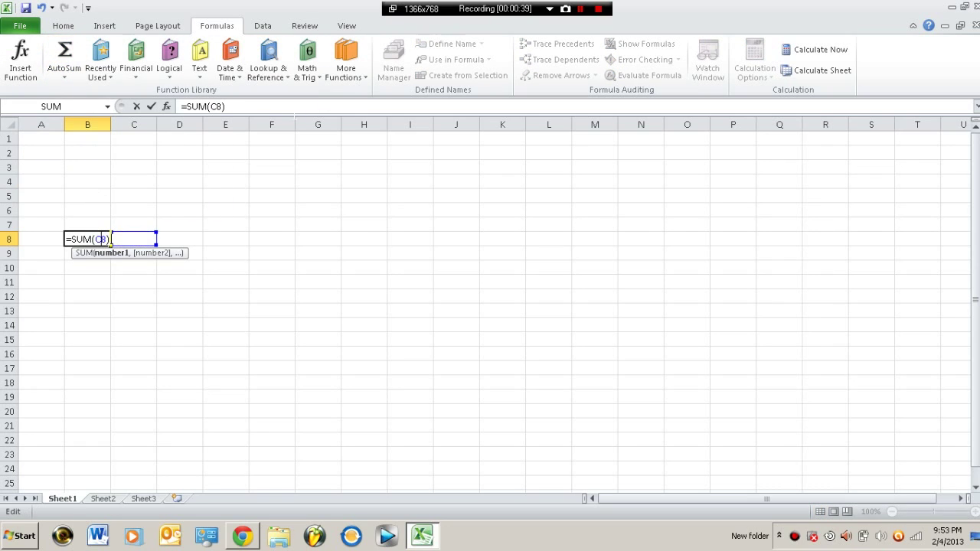
{"action": "key", "text": "shift+Home"}
{"action": "key", "text": "BackSpace"}
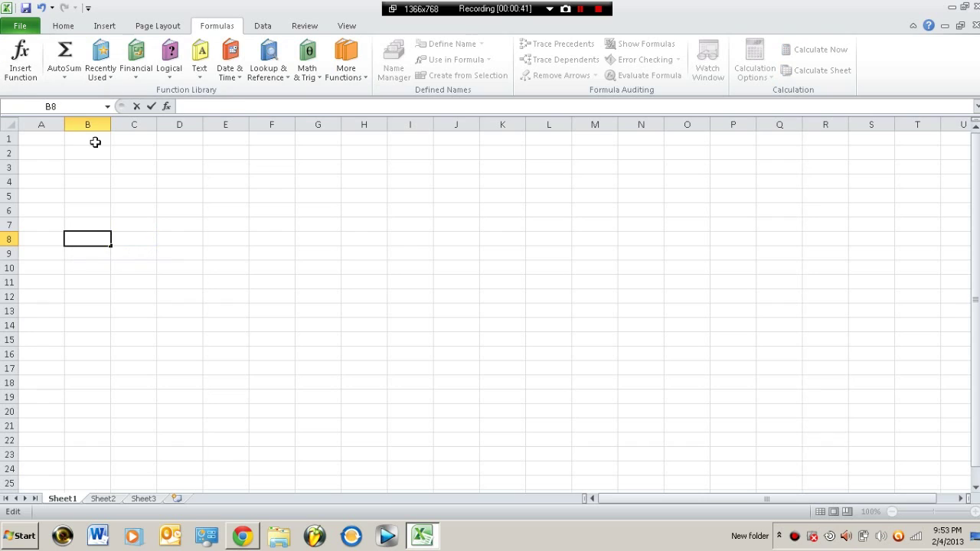
Step: Browse the Recently Used functions, then reopen the AutoSum summary function list
{"action": "left_click", "coordinate": [98, 183]}
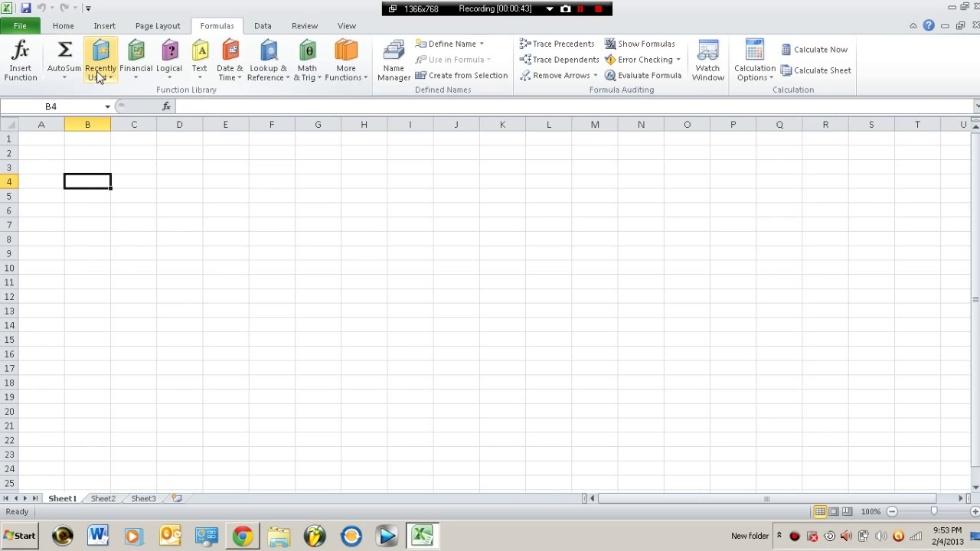
{"action": "left_click", "coordinate": [99, 77]}
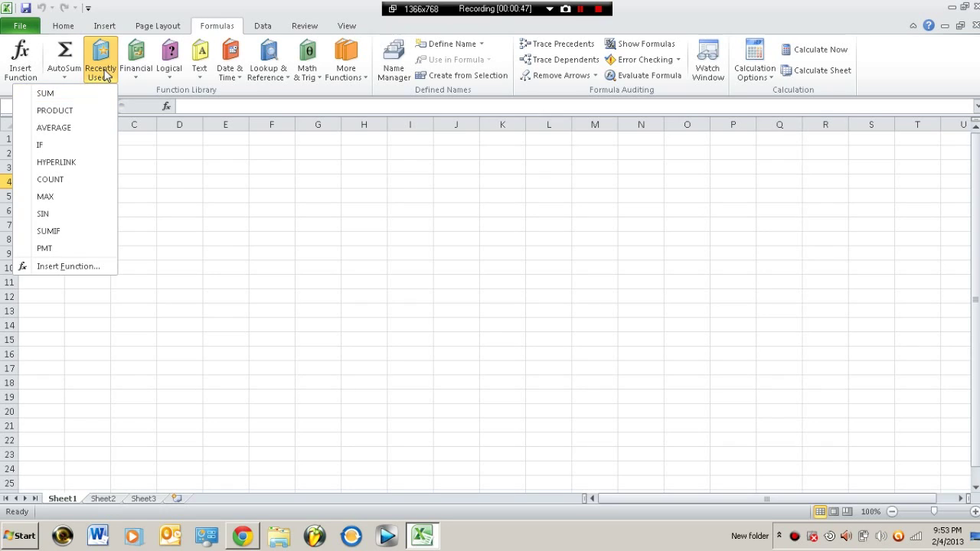
{"action": "left_click", "coordinate": [76, 74]}
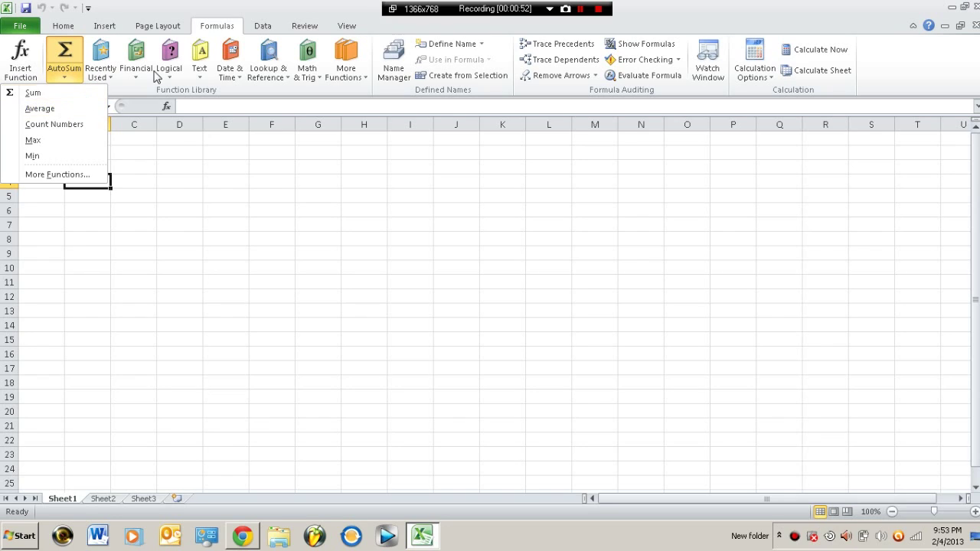
{"action": "left_click", "coordinate": [273, 222]}
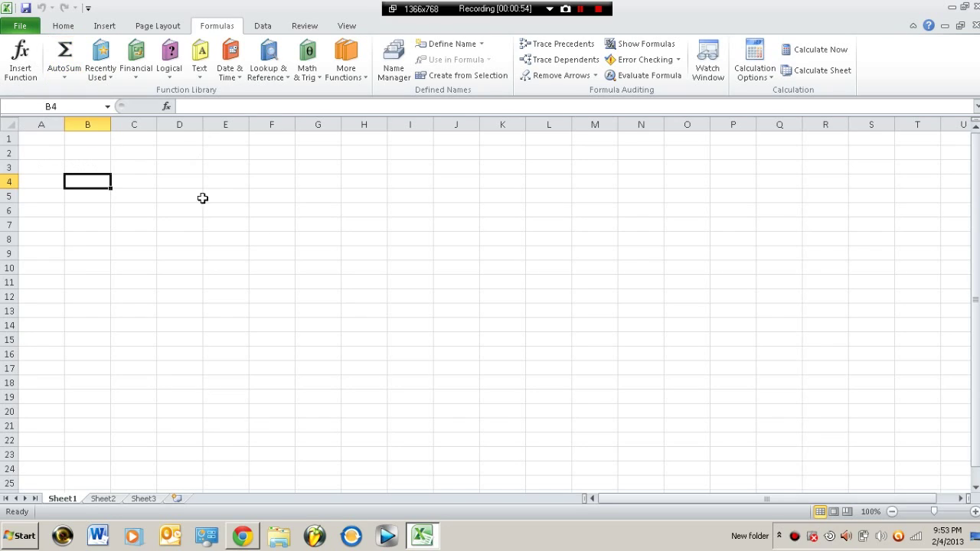
{"action": "left_click", "coordinate": [67, 73]}
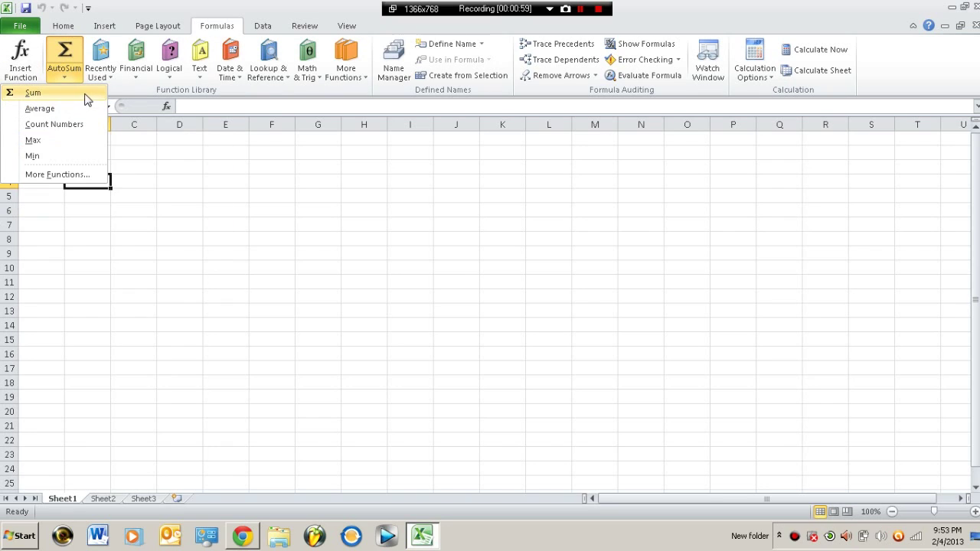
Step: Enter =Sum in cell B4 with the Home tab commands showing
{"action": "left_click", "coordinate": [196, 103]}
{"action": "left_click", "coordinate": [196, 107]}
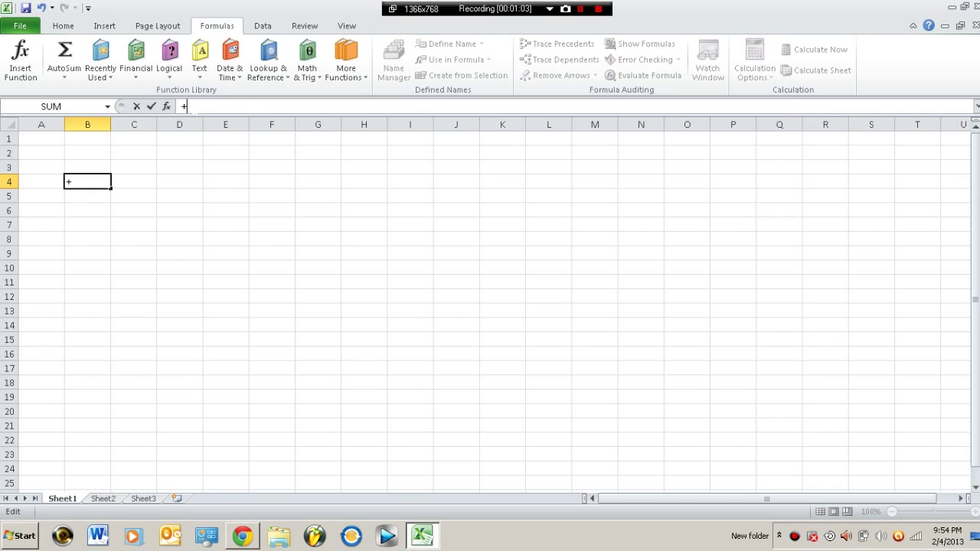
{"action": "type", "text": "=S"}
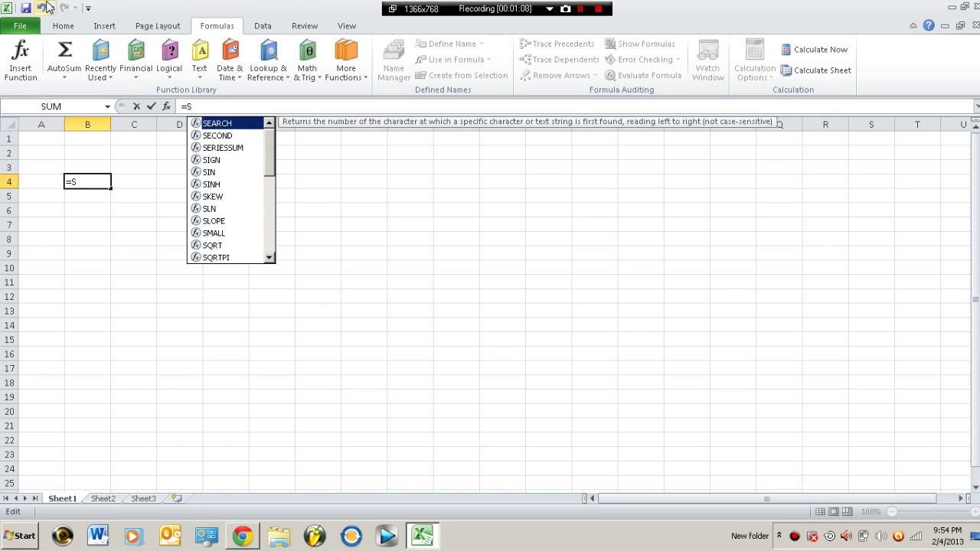
{"action": "left_click", "coordinate": [62, 25]}
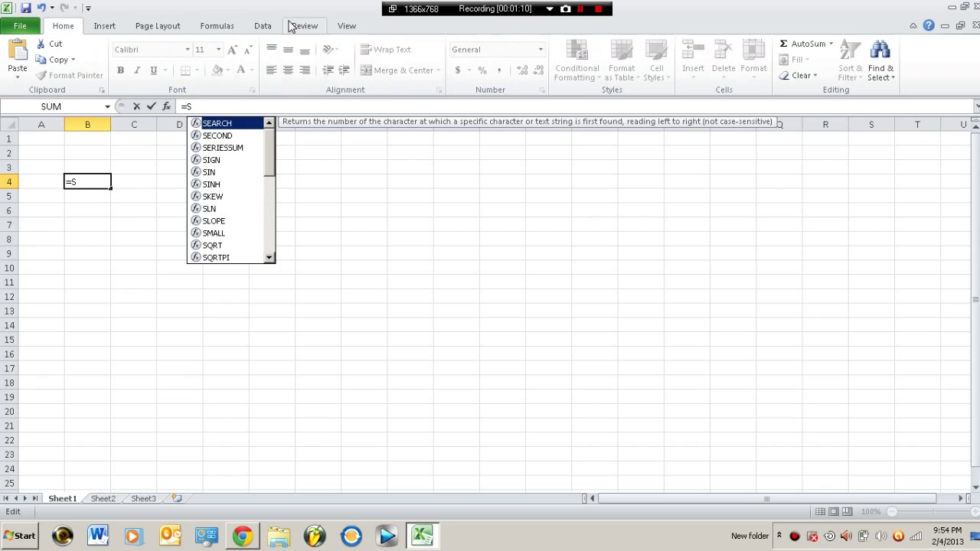
{"action": "type", "text": "um"}
{"action": "key", "text": "Return"}
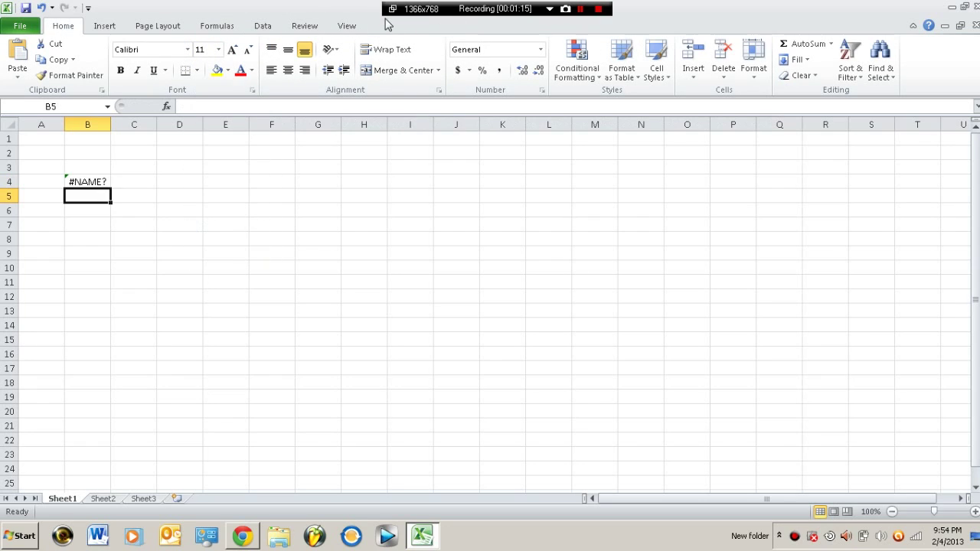
Step: Extend B4's entry to =Sum(C4), then select and delete the formula text
{"action": "key", "text": "Up"}
{"action": "key", "text": "F2"}
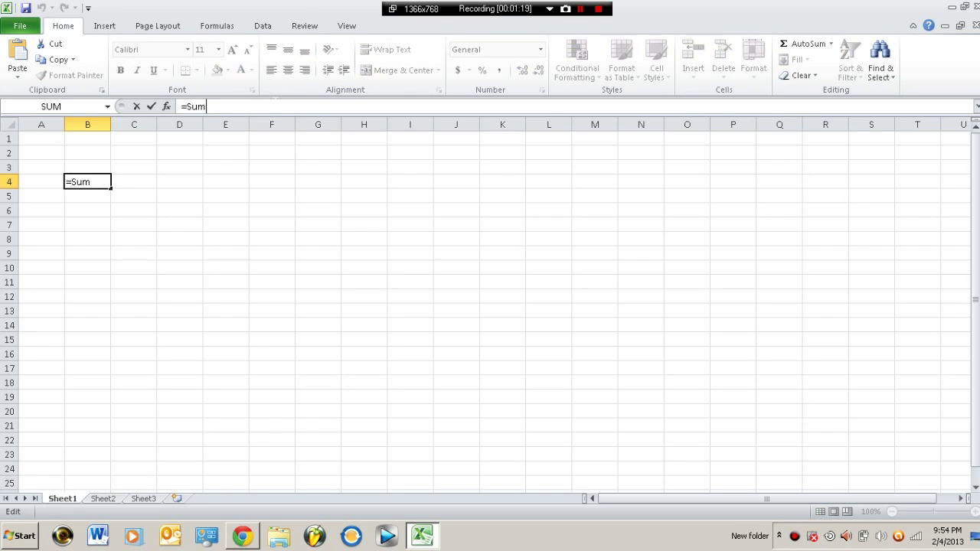
{"action": "type", "text": "()"}
{"action": "key", "text": "Left"}
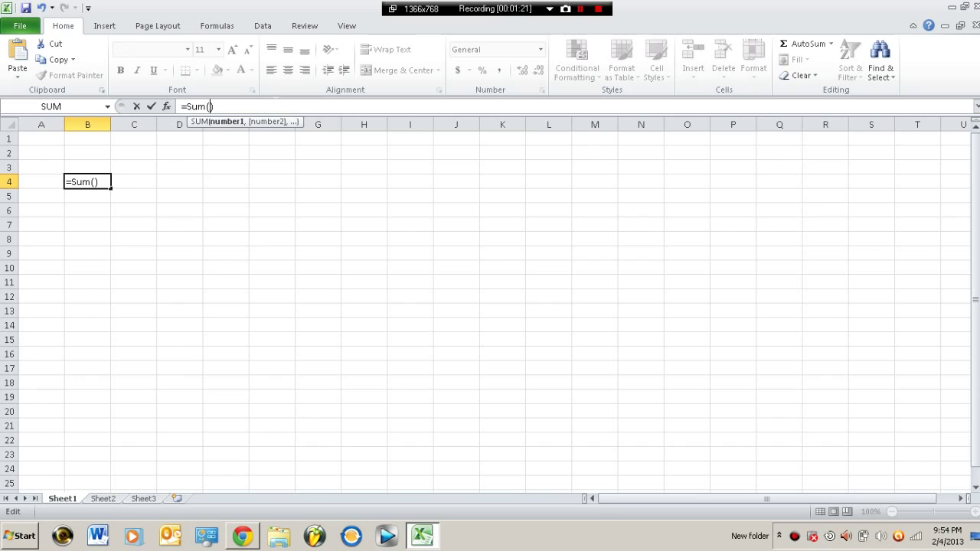
{"action": "left_click", "coordinate": [136, 182]}
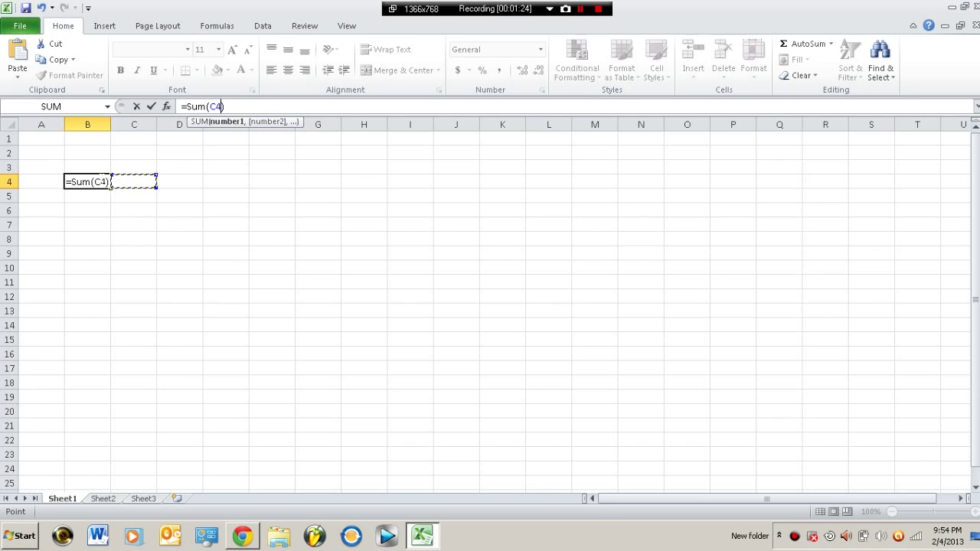
{"action": "left_click", "coordinate": [104, 181]}
{"action": "left_click_drag", "start_coordinate": [103, 181], "coordinate": [67, 182]}
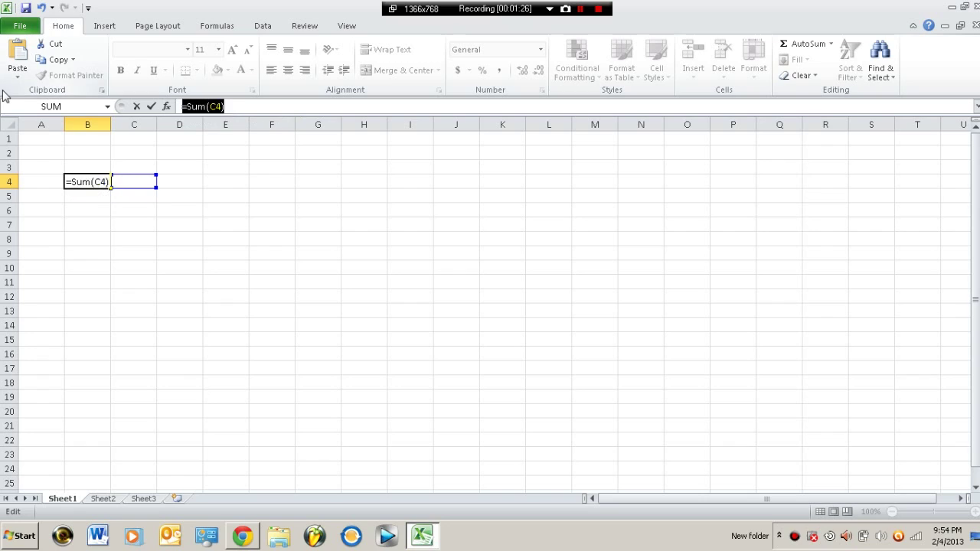
{"action": "key", "text": "Delete"}
{"action": "key", "text": "Delete"}
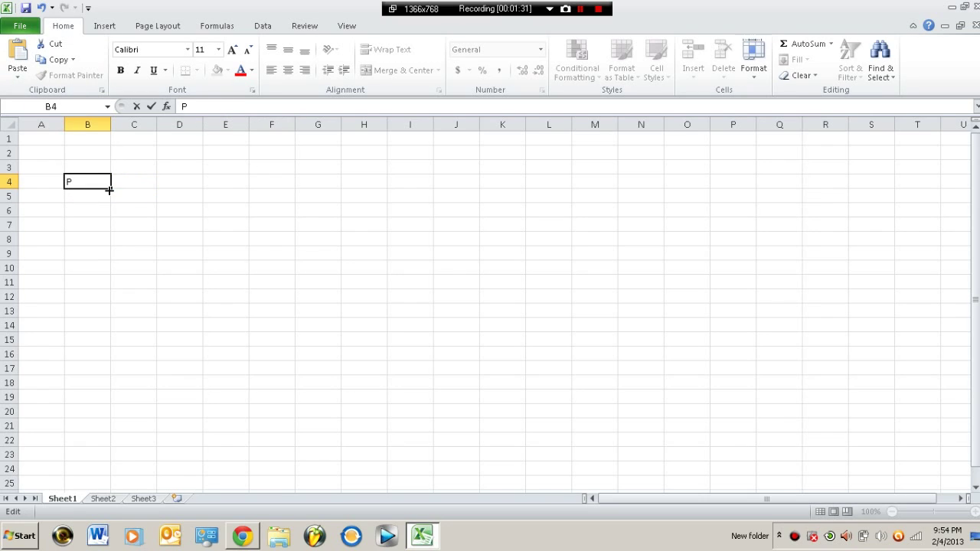
Step: Type the headings Price, Tax and Total across B4:D4
{"action": "type", "text": "Price"}
{"action": "left_click", "coordinate": [135, 182]}
{"action": "type", "text": "Tax"}
{"action": "key", "text": "Return"}
{"action": "key", "text": "Up"}
{"action": "key", "text": "Right"}
{"action": "type", "text": "Tot"}
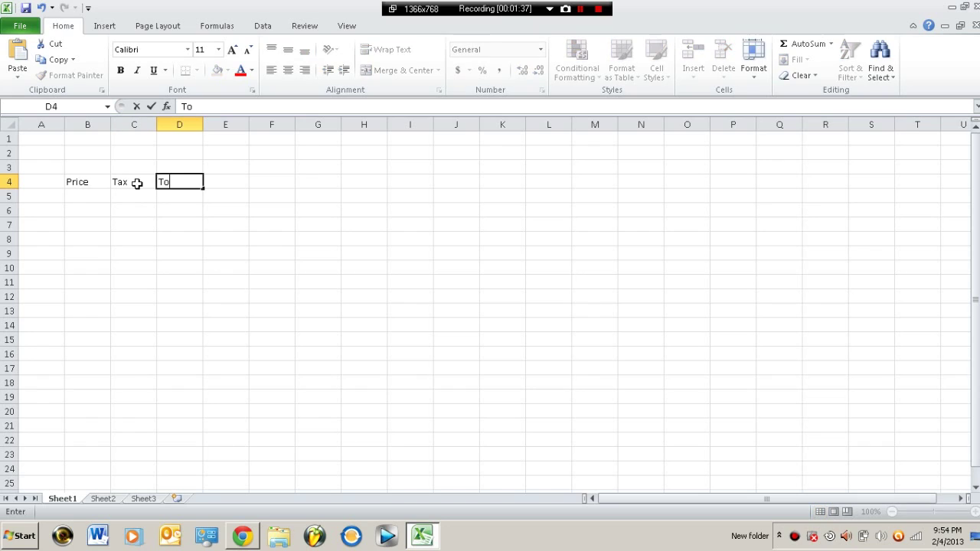
{"action": "key", "text": "Return"}
{"action": "key", "text": "Left"}
{"action": "key", "text": "Left"}
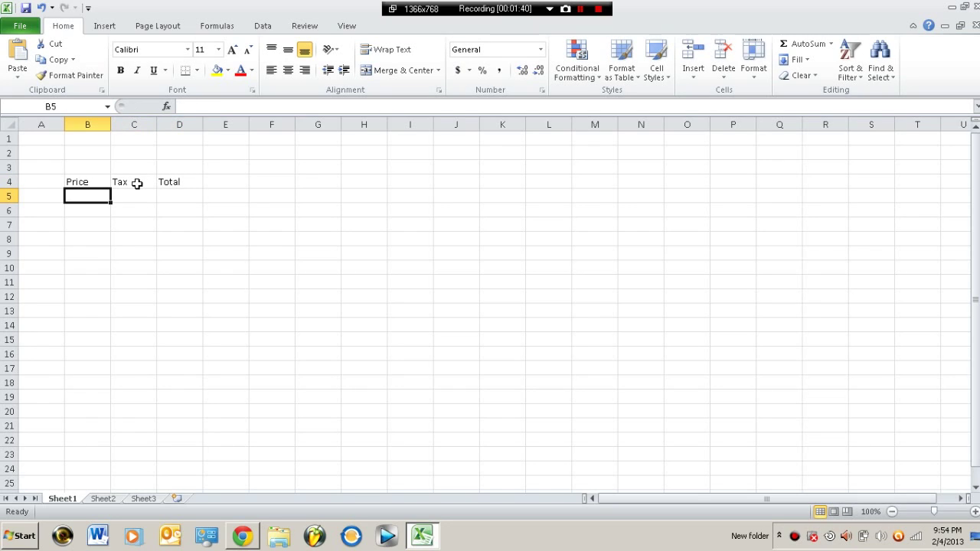
Step: Enter price 19.89 in B5 and tax 1.89 in C5, correcting the first attempts
{"action": "type", "text": "20"}
{"action": "key", "text": "Right"}
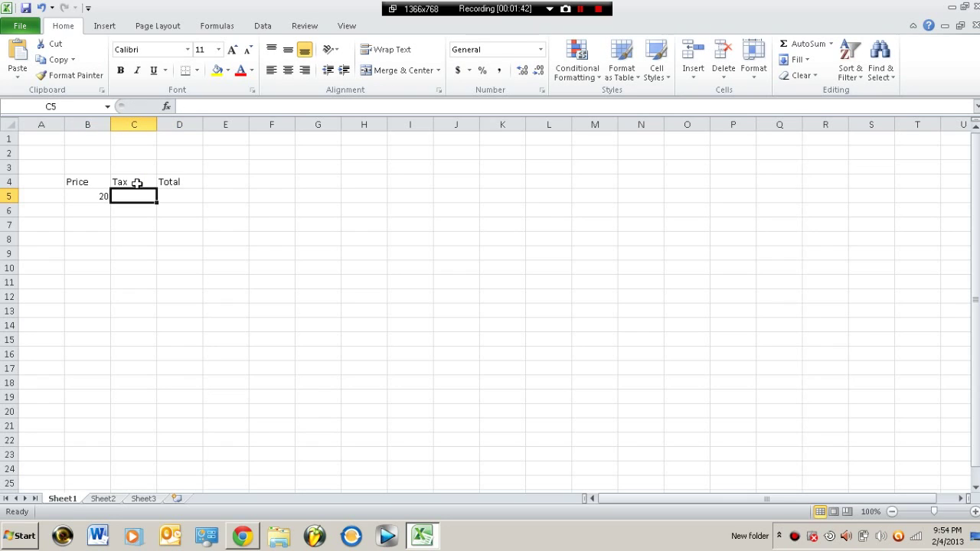
{"action": "type", "text": "."}
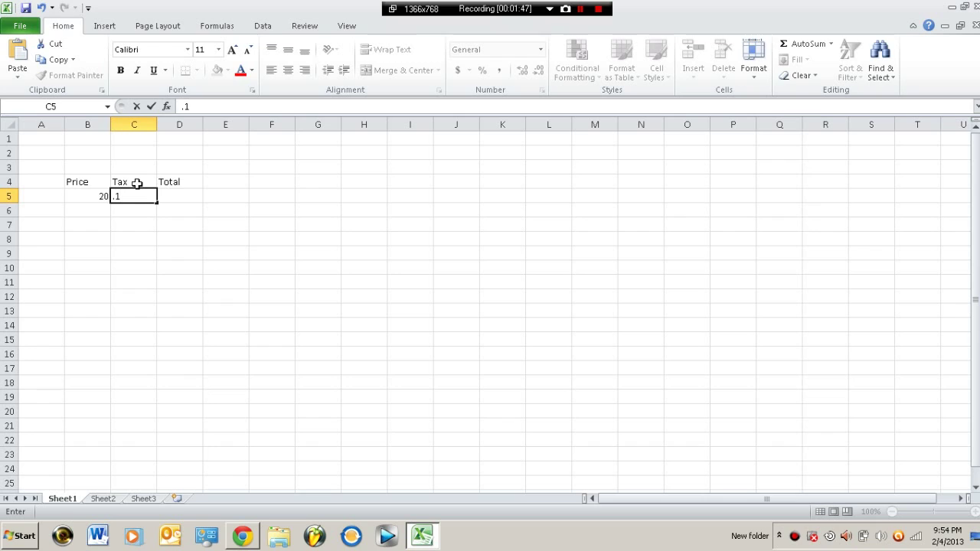
{"action": "type", "text": "1.89"}
{"action": "key", "text": "Left"}
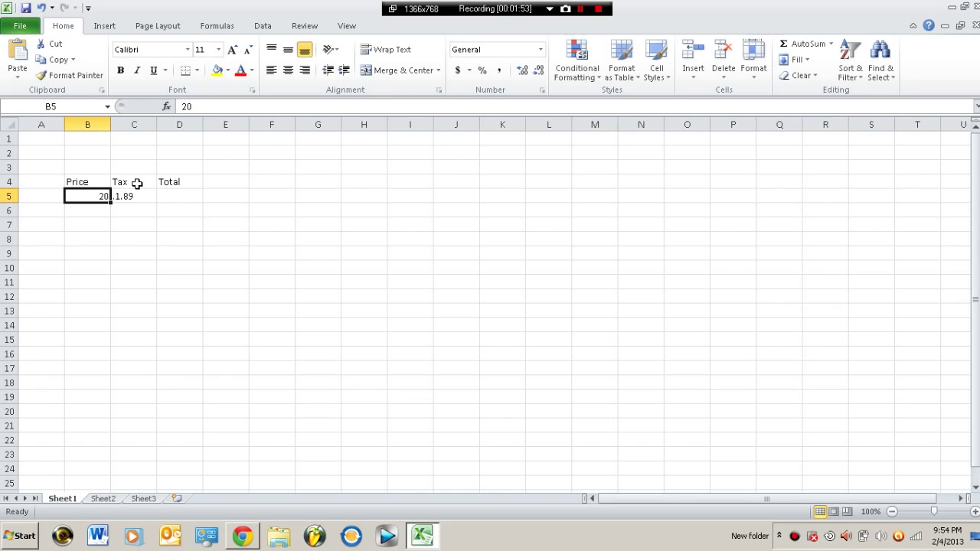
{"action": "type", "text": "19.89"}
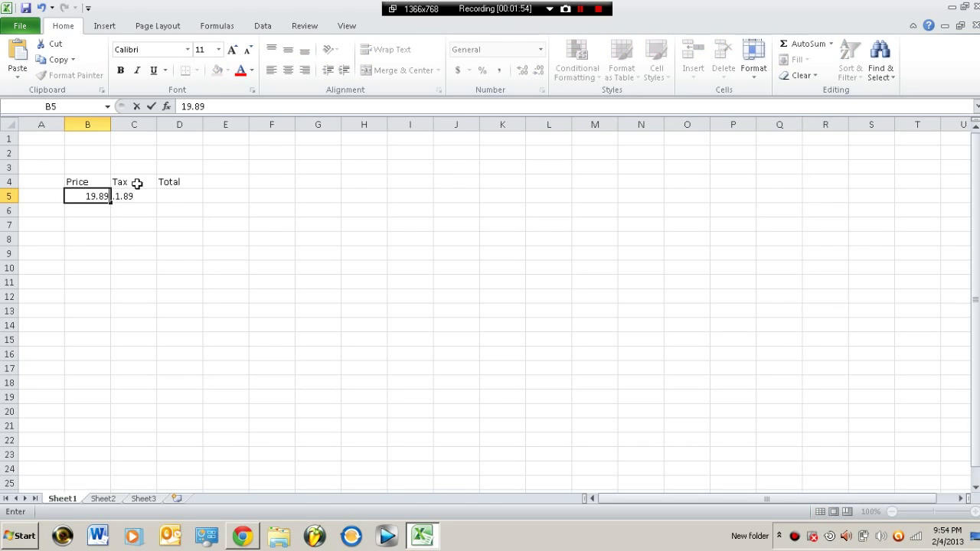
{"action": "key", "text": "Right"}
{"action": "key", "text": "Right"}
{"action": "key", "text": "Left"}
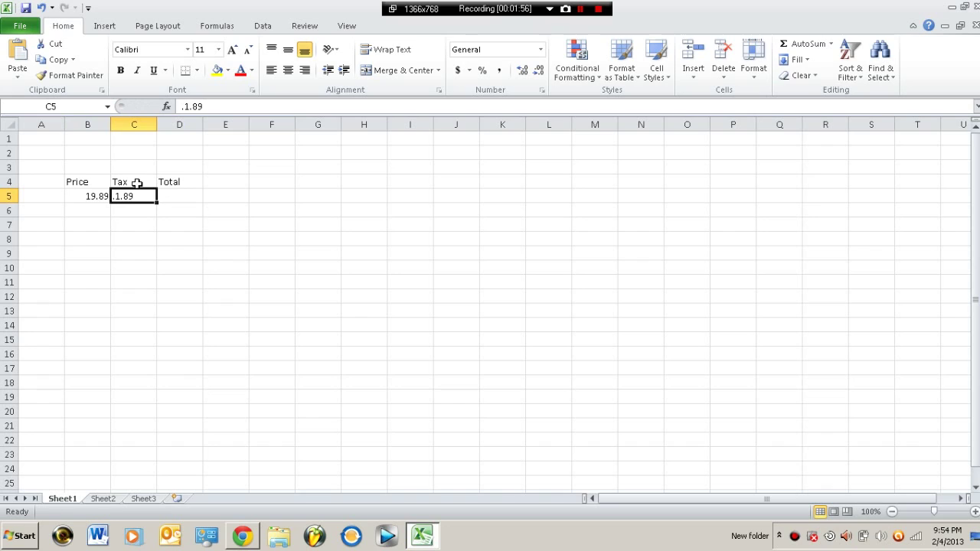
{"action": "type", "text": "1.89"}
{"action": "key", "text": "Right"}
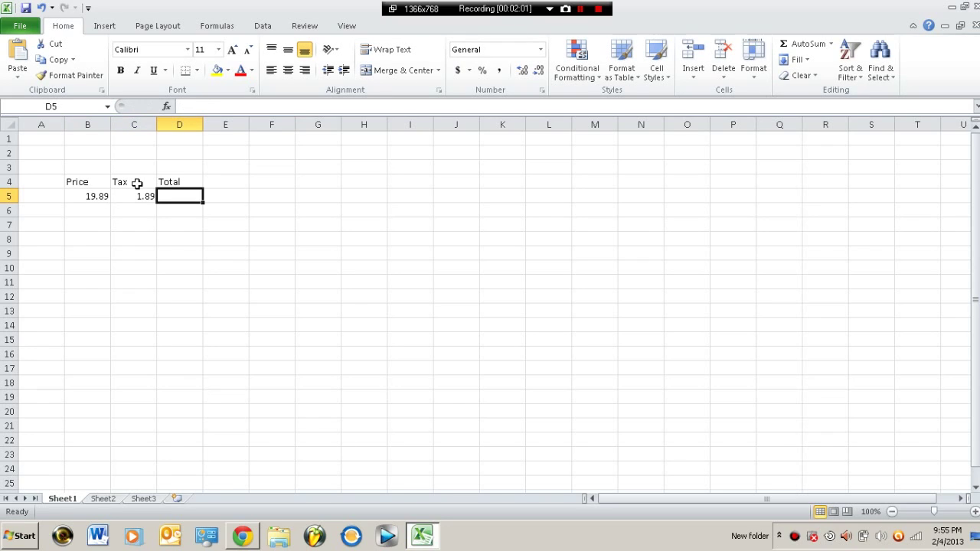
{"action": "key", "text": "Left"}
{"action": "key", "text": "Left"}
Step: With Total cell D5 selected, bring up the Math & Trig function list scrolled to SUM
{"action": "key", "text": "Right"}
{"action": "key", "text": "Right"}
{"action": "left_click", "coordinate": [188, 106]}
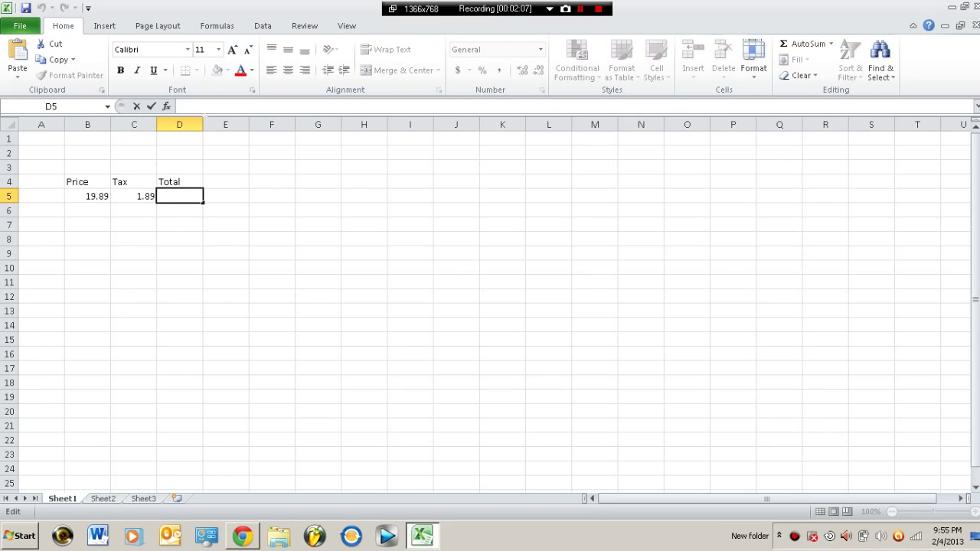
{"action": "left_click", "coordinate": [217, 25]}
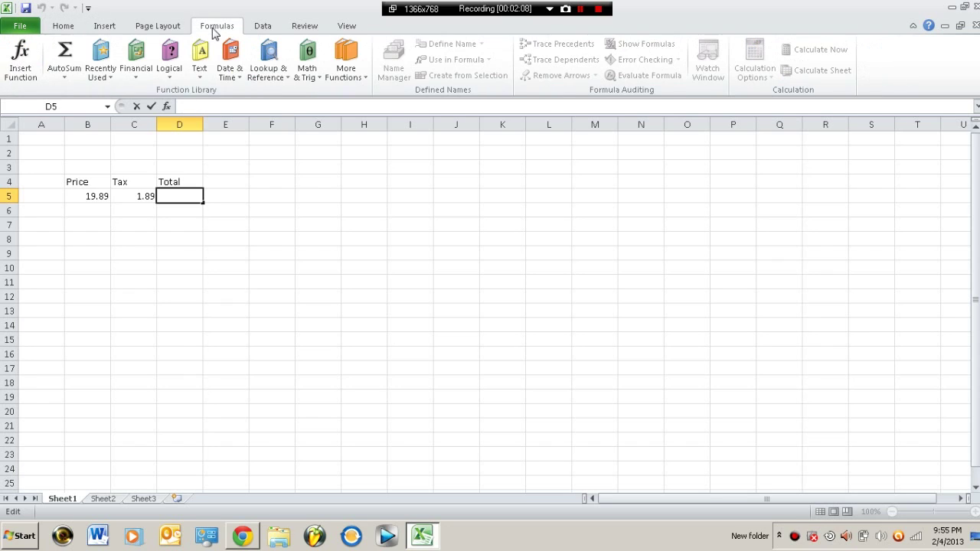
{"action": "left_click", "coordinate": [75, 74]}
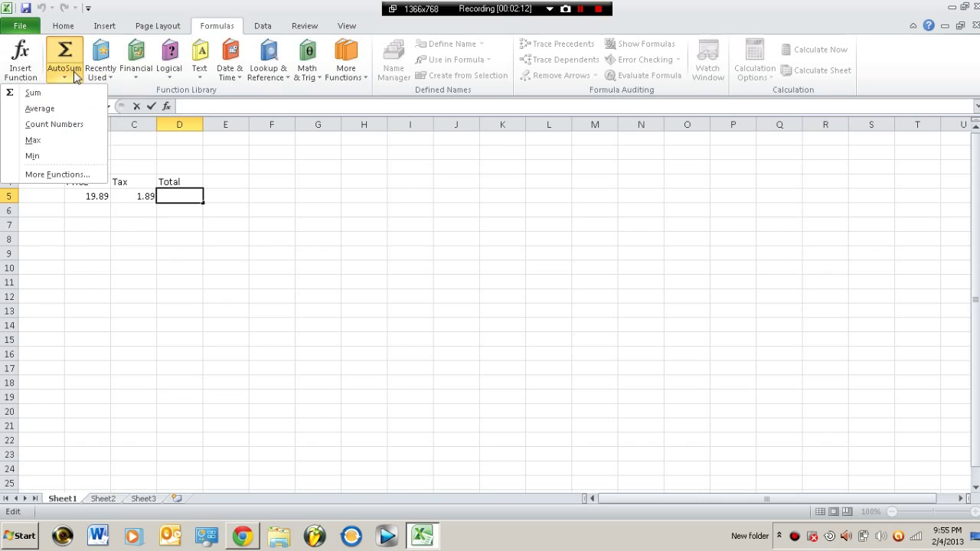
{"action": "left_click", "coordinate": [304, 68]}
{"action": "left_click", "coordinate": [325, 145]}
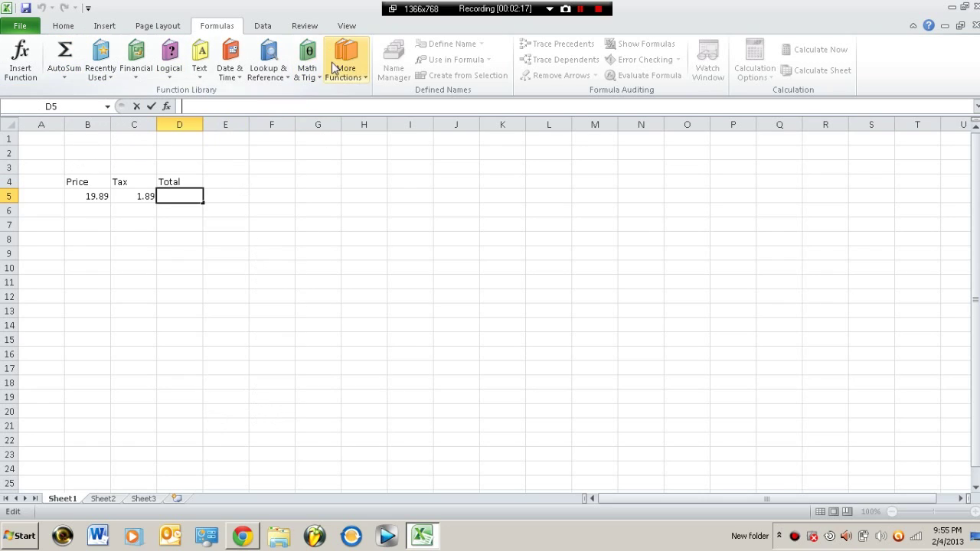
{"action": "left_click", "coordinate": [317, 65]}
{"action": "left_click_drag", "start_coordinate": [314, 113], "coordinate": [309, 292]}
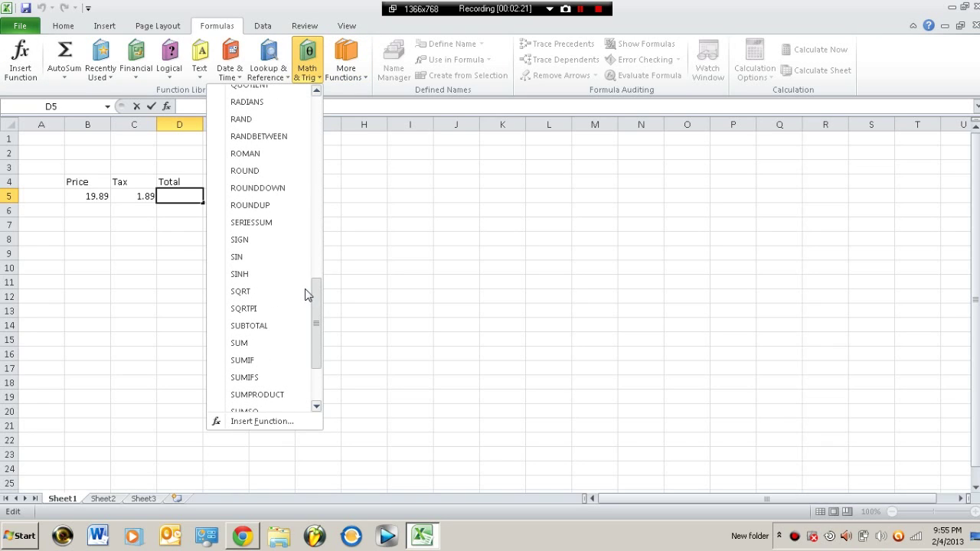
Step: Insert =SUM(B5,C5) into D5 through Function Arguments, giving 21.78
{"action": "left_click", "coordinate": [257, 342]}
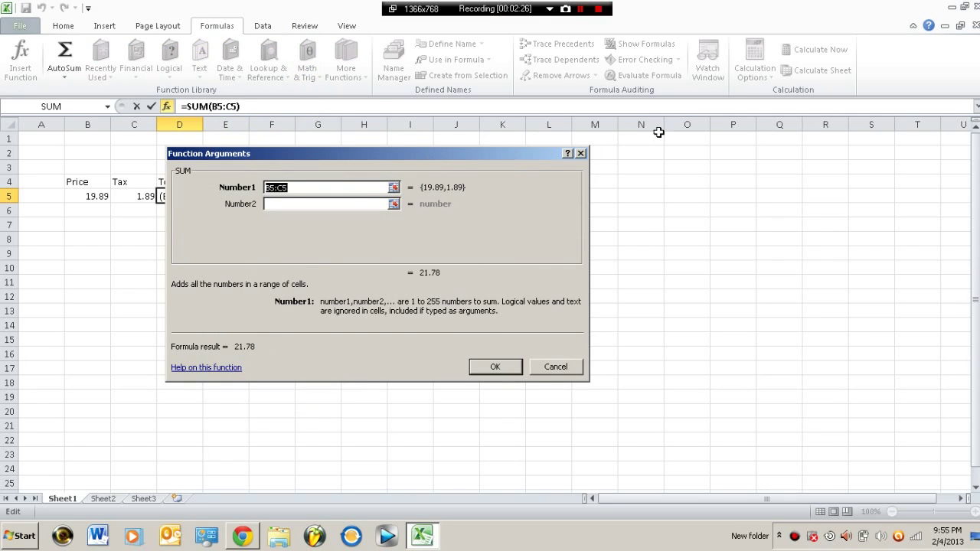
{"action": "left_click_drag", "start_coordinate": [499, 151], "coordinate": [689, 118]}
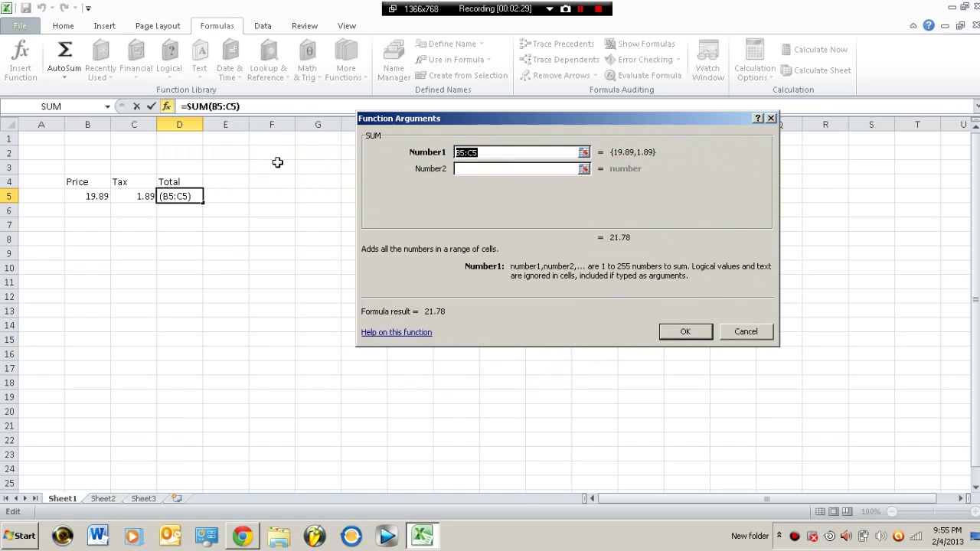
{"action": "left_click", "coordinate": [84, 199]}
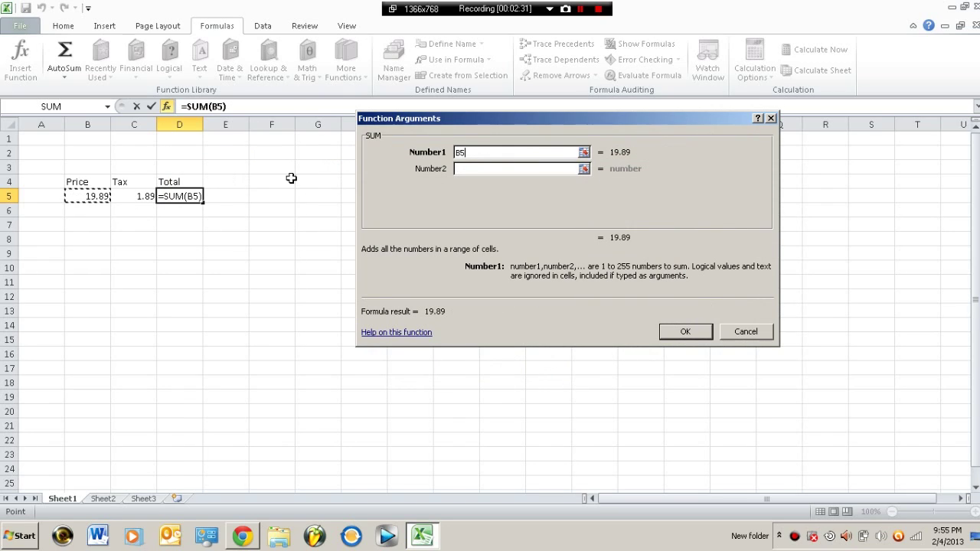
{"action": "left_click", "coordinate": [480, 170]}
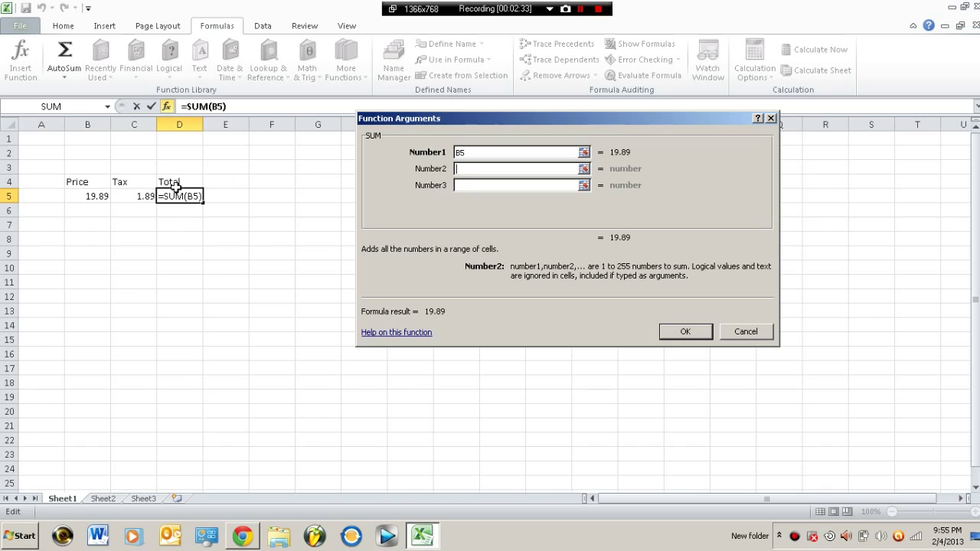
{"action": "left_click", "coordinate": [133, 198]}
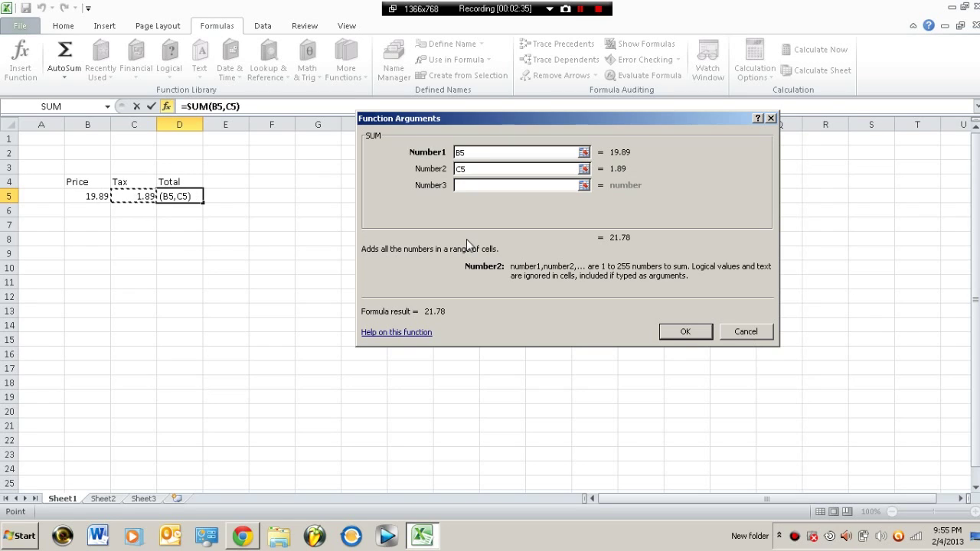
{"action": "left_click", "coordinate": [691, 331]}
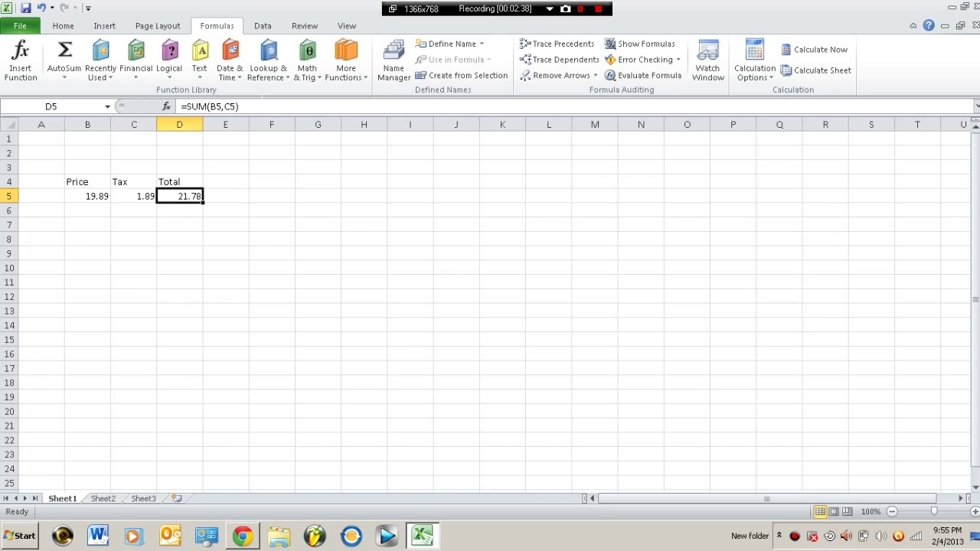
Step: After glancing at the Financial list, type the label Sum into cell A5
{"action": "left_click", "coordinate": [137, 65]}
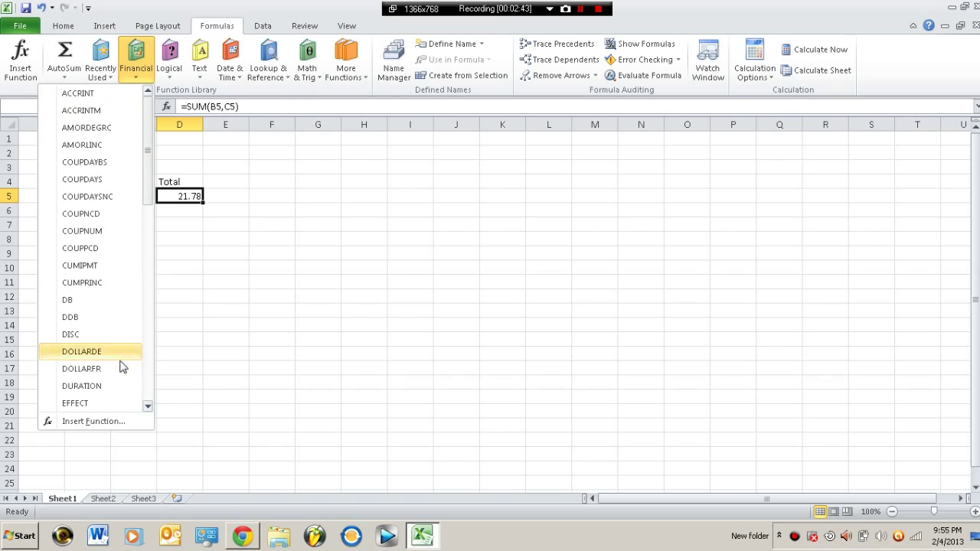
{"action": "left_click", "coordinate": [249, 184]}
{"action": "key", "text": "Left"}
{"action": "key", "text": "Left"}
{"action": "key", "text": "Left"}
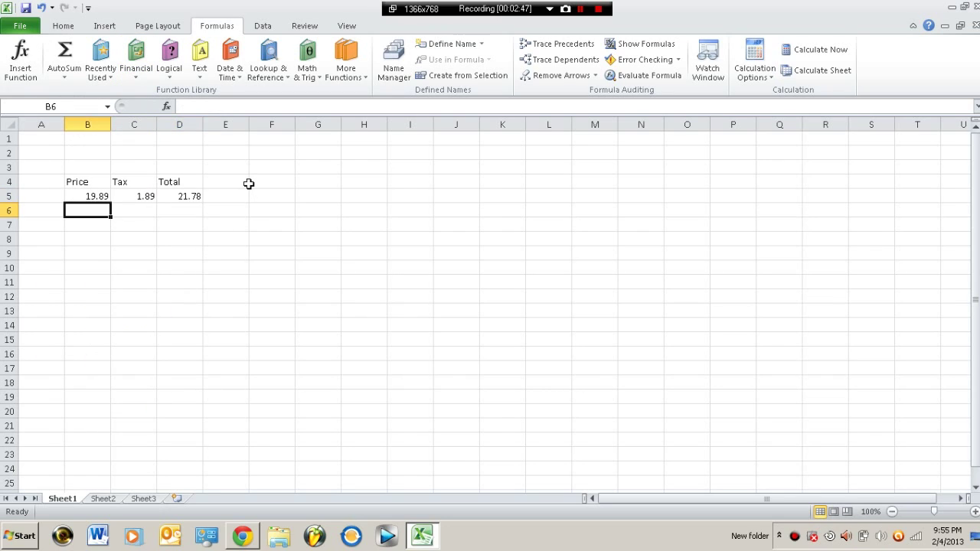
{"action": "type", "text": "Su,"}
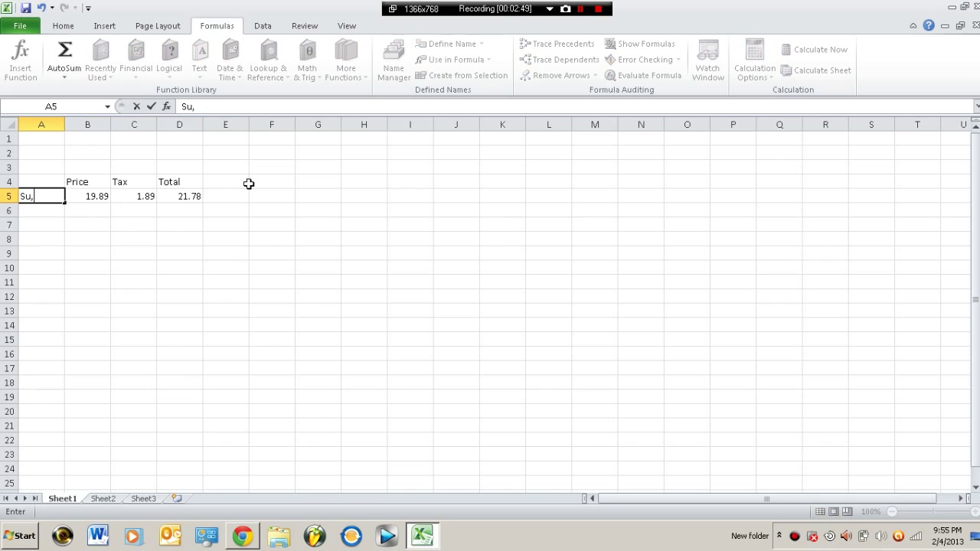
{"action": "type", "text": "m"}
{"action": "key", "text": "Return"}
{"action": "key", "text": "Return"}
{"action": "key", "text": "Return"}
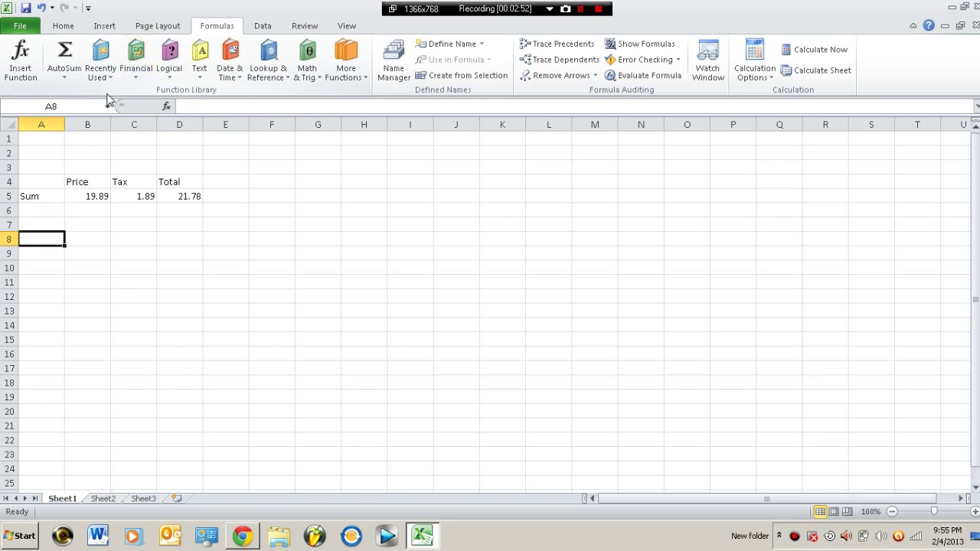
{"action": "left_click", "coordinate": [64, 77]}
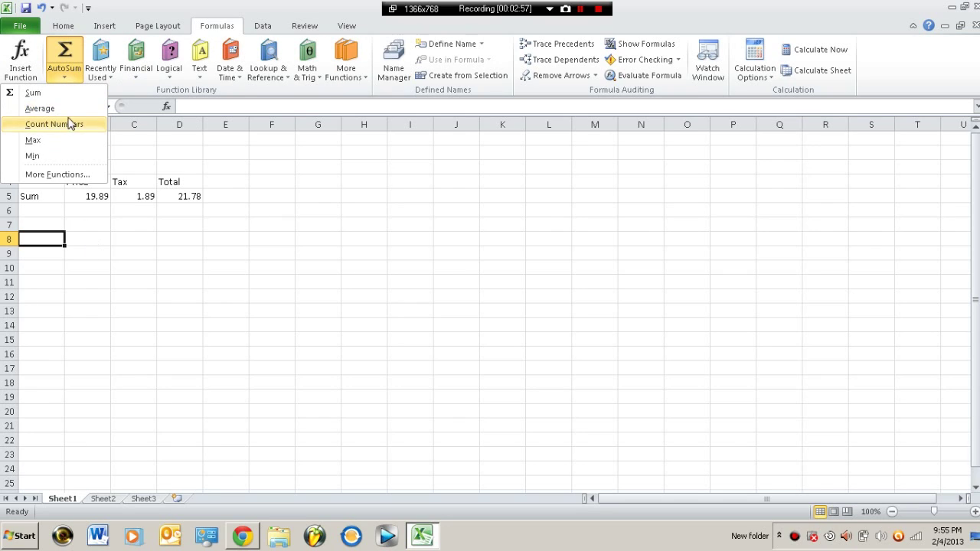
Step: Type the label Average in cell A8
{"action": "key", "text": "Escape"}
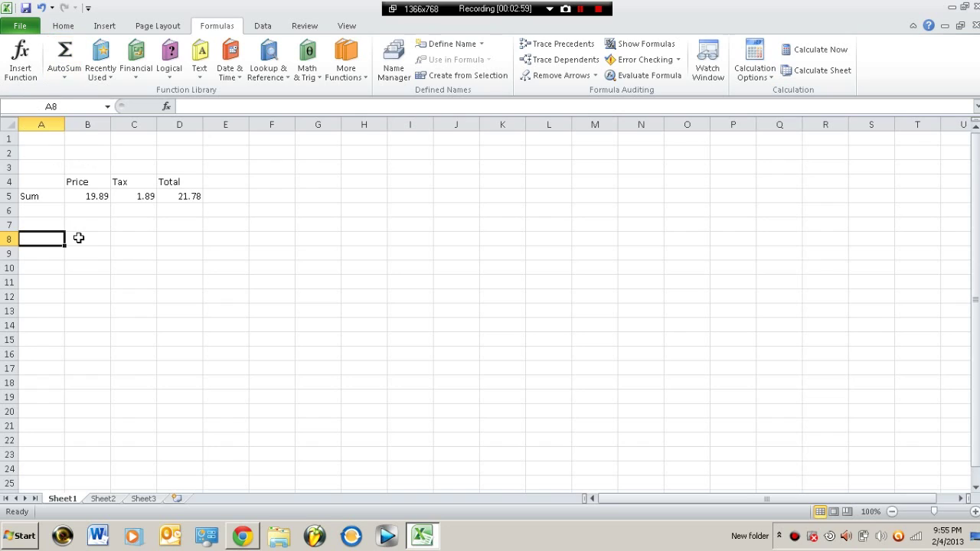
{"action": "type", "text": "Aver"}
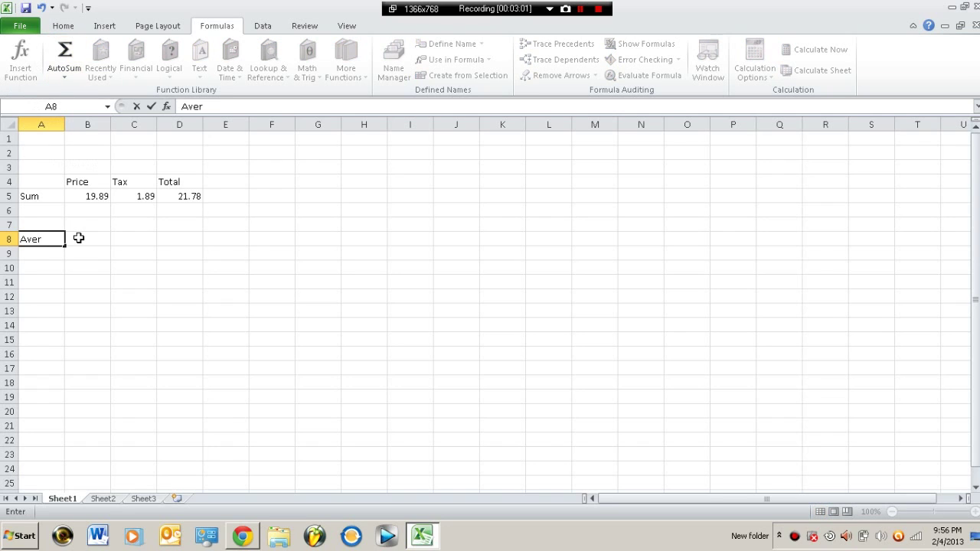
{"action": "type", "text": "A"}
{"action": "key", "text": "BackSpace"}
{"action": "type", "text": "age"}
{"action": "key", "text": "Tab"}
Step: Enter the headings Cost1, cost2, cost3, cost4 and cost5 across B7:F7
{"action": "key", "text": "Up"}
{"action": "key", "text": "Right"}
{"action": "key", "text": "Left"}
{"action": "type", "text": "Cos"}
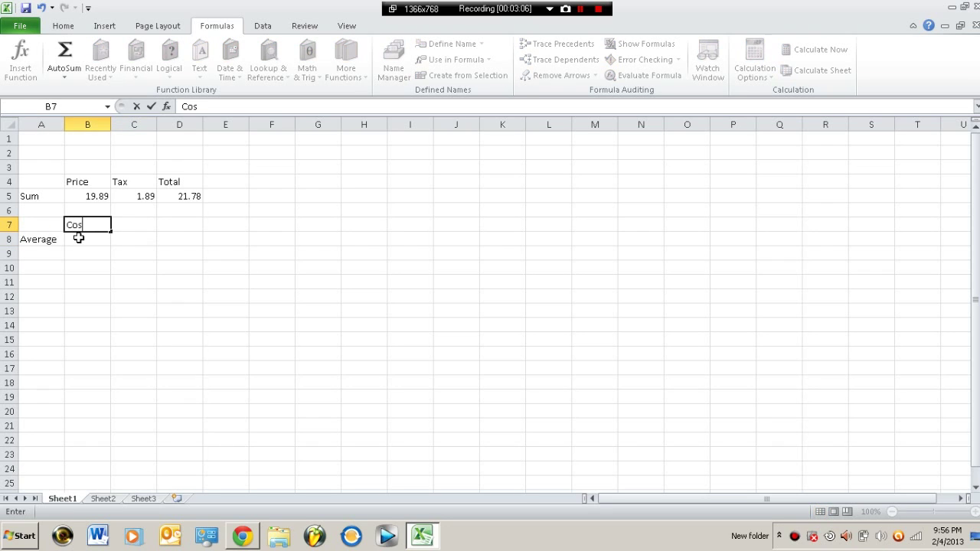
{"action": "key", "text": "Tab"}
{"action": "type", "text": "co"}
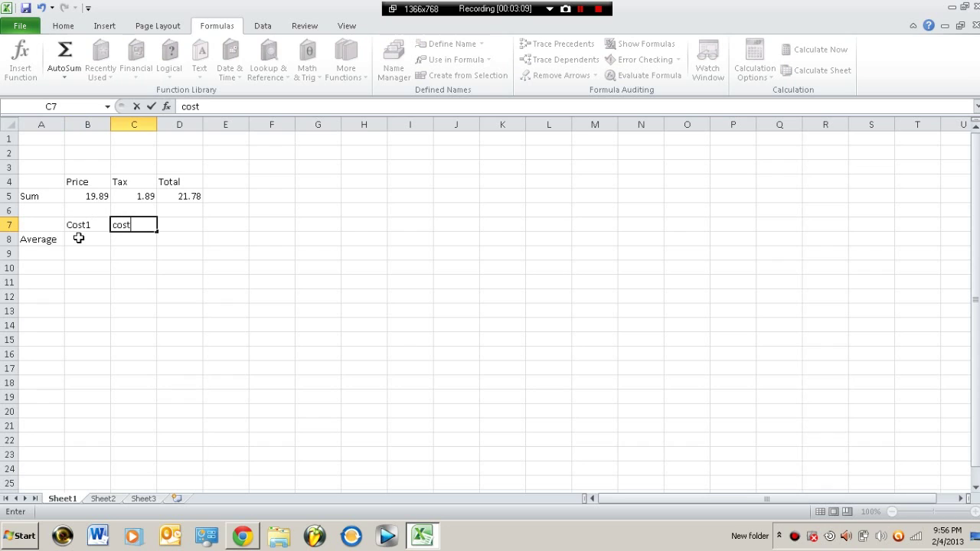
{"action": "type", "text": "st2"}
{"action": "key", "text": "Tab"}
{"action": "type", "text": "cos"}
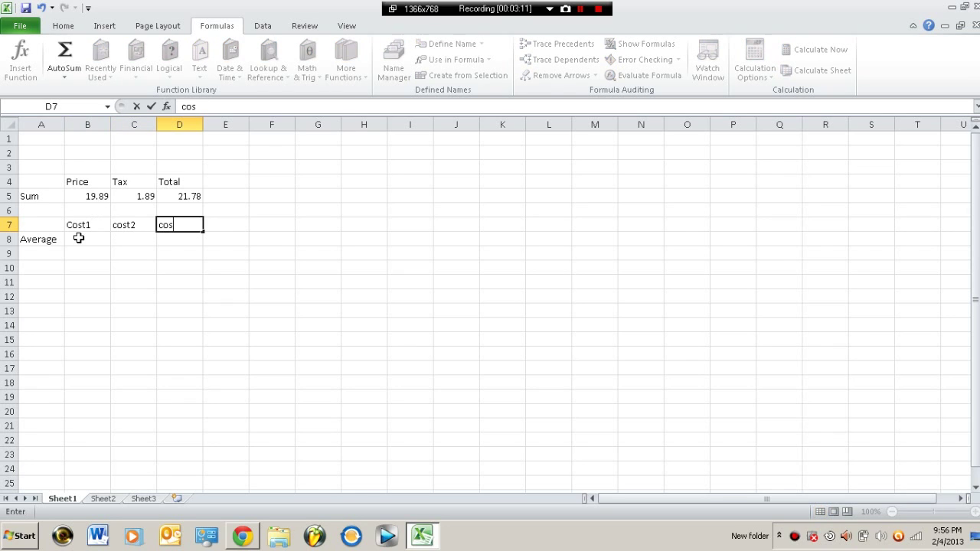
{"action": "type", "text": "t3"}
{"action": "key", "text": "Tab"}
{"action": "type", "text": "cos"}
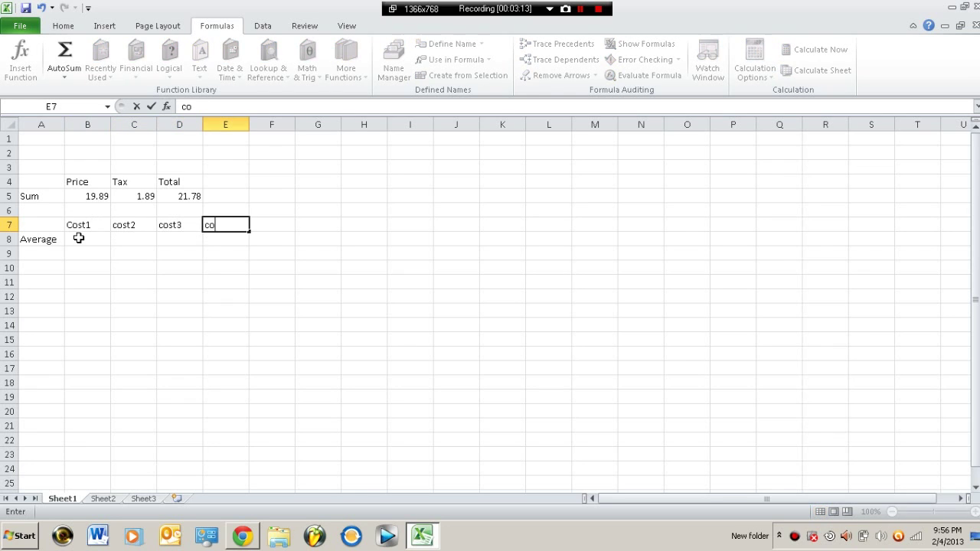
{"action": "key", "text": "Tab"}
{"action": "key", "text": "Left"}
{"action": "key", "text": "Left"}
{"action": "key", "text": "Right"}
{"action": "type", "text": "cost4"}
{"action": "key", "text": "Tab"}
{"action": "type", "text": "cos"}
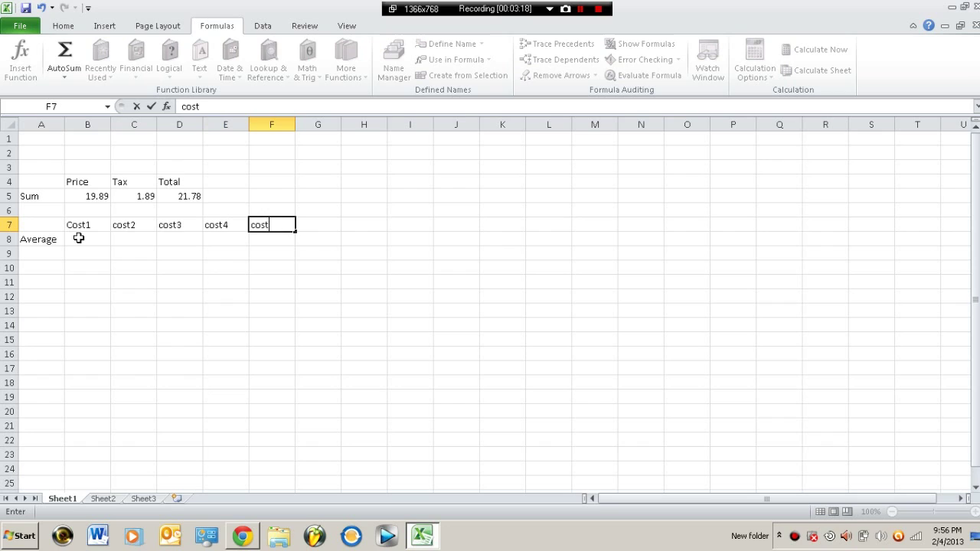
{"action": "type", "text": "5"}
{"action": "key", "text": "Left"}
{"action": "key", "text": "Down"}
{"action": "key", "text": "Left"}
{"action": "key", "text": "Left"}
{"action": "key", "text": "Left"}
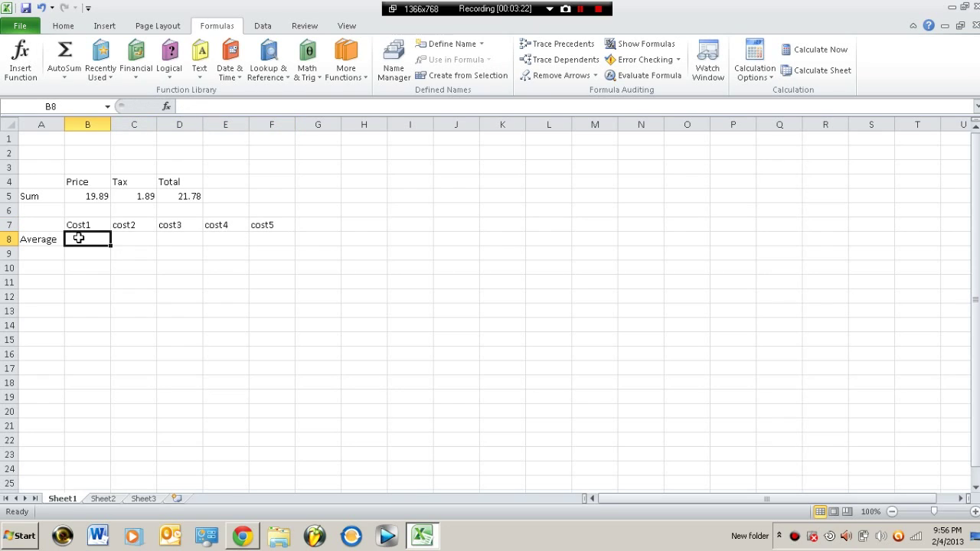
Step: Enter the values 20, 10, 5, 1 and 100 in B8:F8
{"action": "type", "text": "20"}
{"action": "key", "text": "Right"}
{"action": "type", "text": "2"}
{"action": "key", "text": "Right"}
{"action": "key", "text": "Left"}
{"action": "type", "text": "10"}
{"action": "key", "text": "Right"}
{"action": "type", "text": "5"}
{"action": "key", "text": "Right"}
{"action": "type", "text": "1"}
{"action": "key", "text": "Right"}
{"action": "type", "text": "100"}
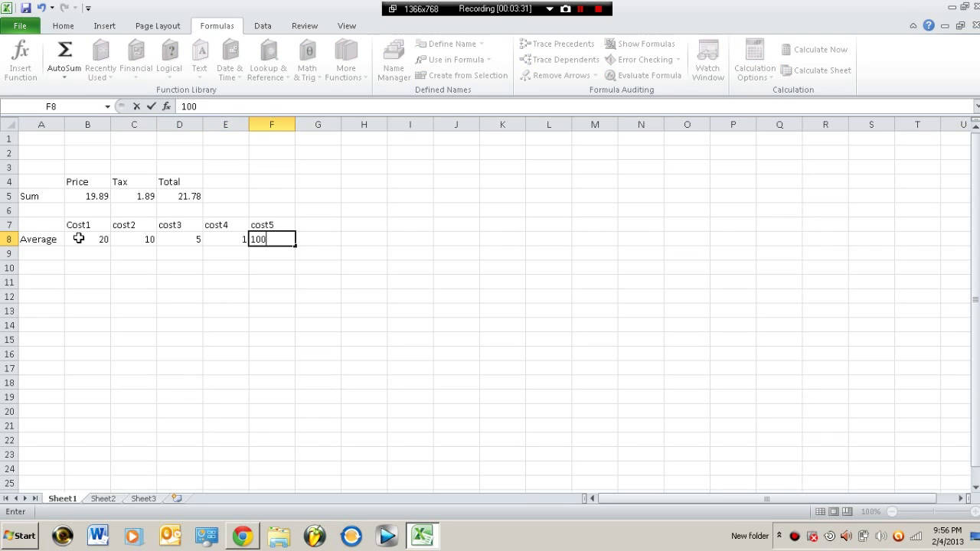
{"action": "key", "text": "Right"}
{"action": "key", "text": "Up"}
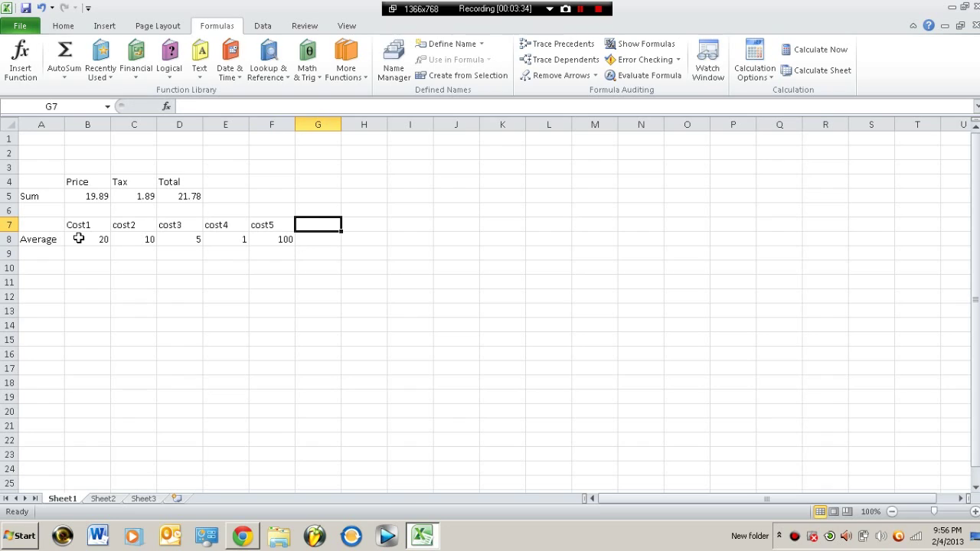
Step: Add the heading Average in G7 and move to G8
{"action": "type", "text": "Average"}
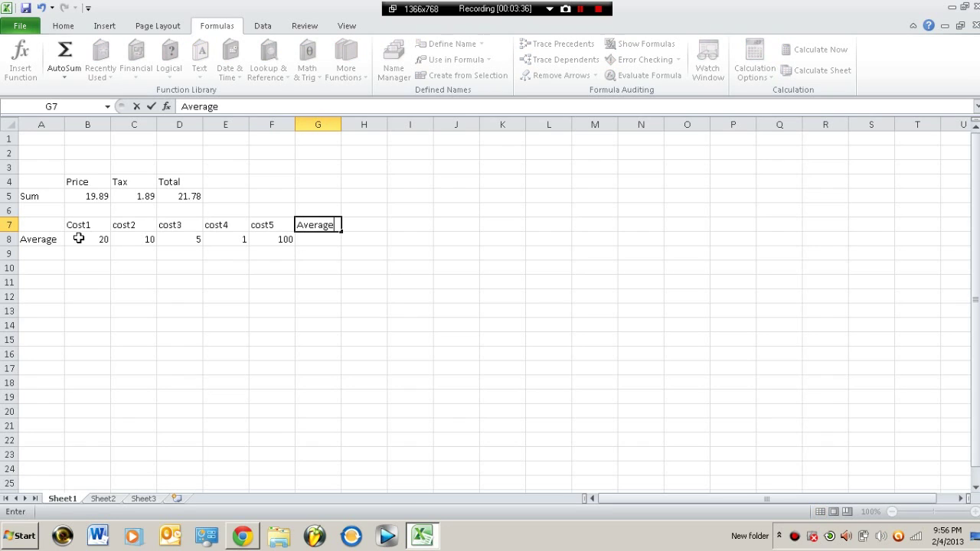
{"action": "key", "text": "Return"}
{"action": "key", "text": "Left"}
{"action": "key", "text": "Right"}
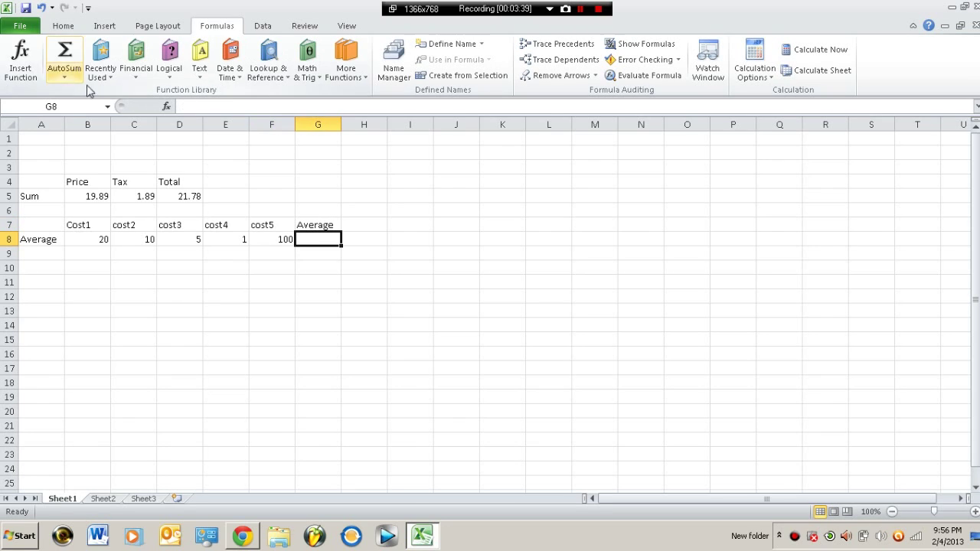
Step: Insert an AVERAGE of B8:F8 into G8 from the AutoSum list
{"action": "key", "text": "F2"}
{"action": "key", "text": "F2"}
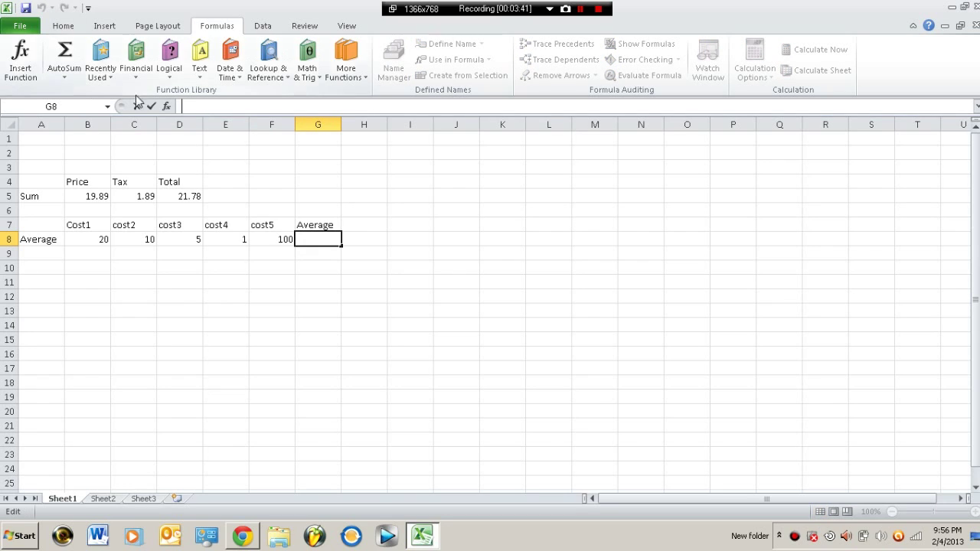
{"action": "left_click", "coordinate": [81, 78]}
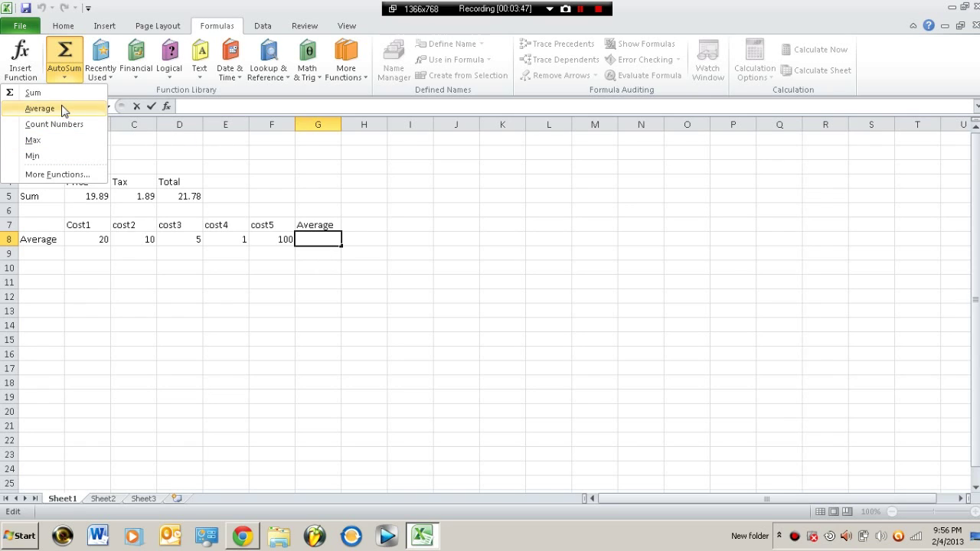
{"action": "left_click", "coordinate": [40, 108]}
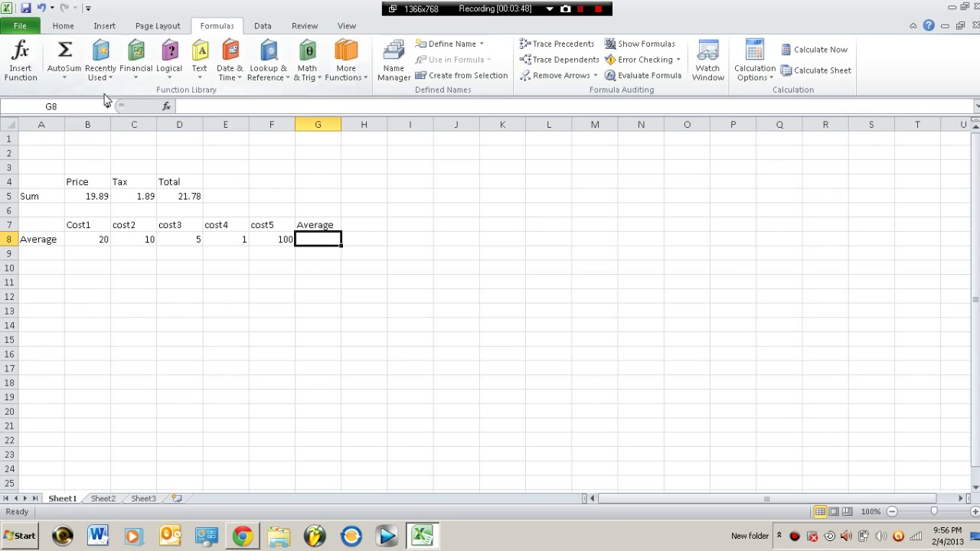
{"action": "left_click", "coordinate": [69, 81]}
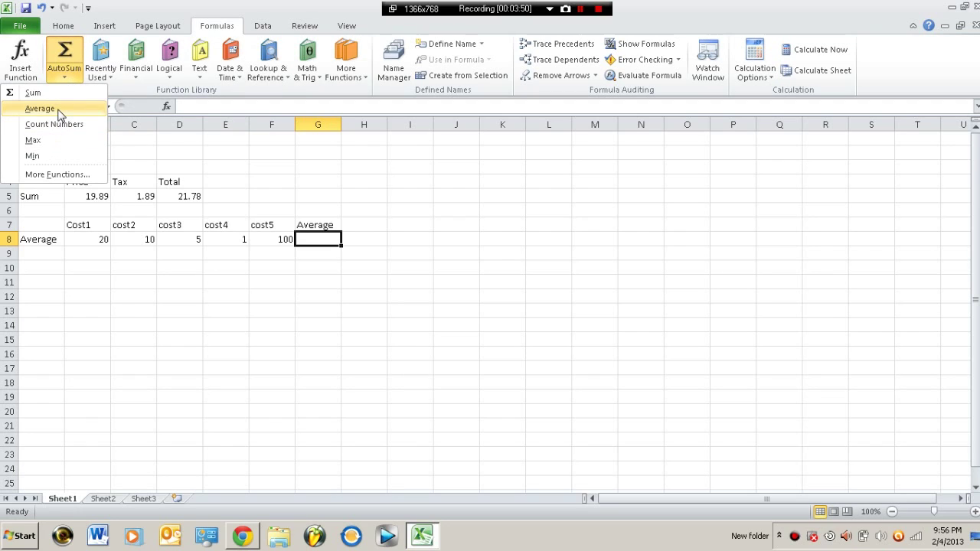
{"action": "left_click", "coordinate": [46, 108]}
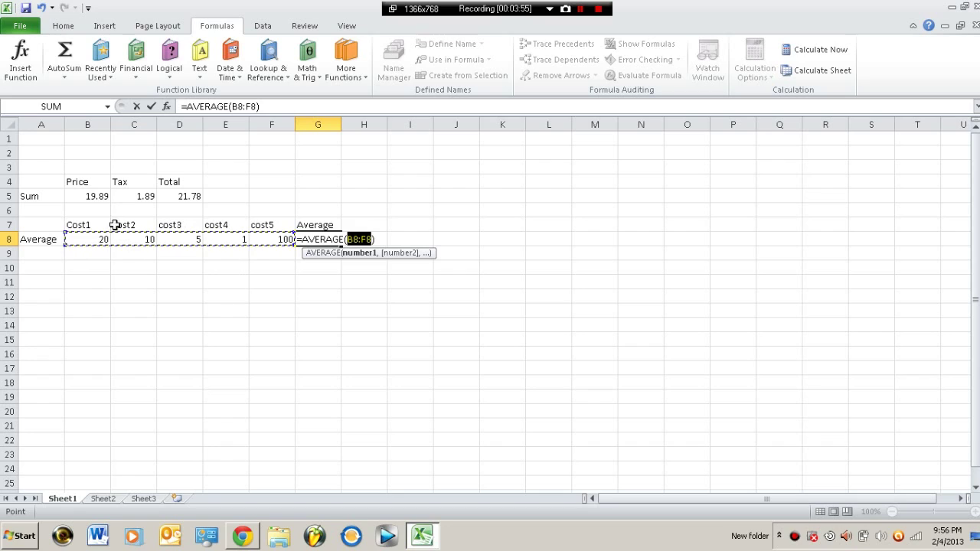
Step: Try a comma instead of the colon, restore B8:F8, and commit the formula
{"action": "left_click", "coordinate": [234, 106]}
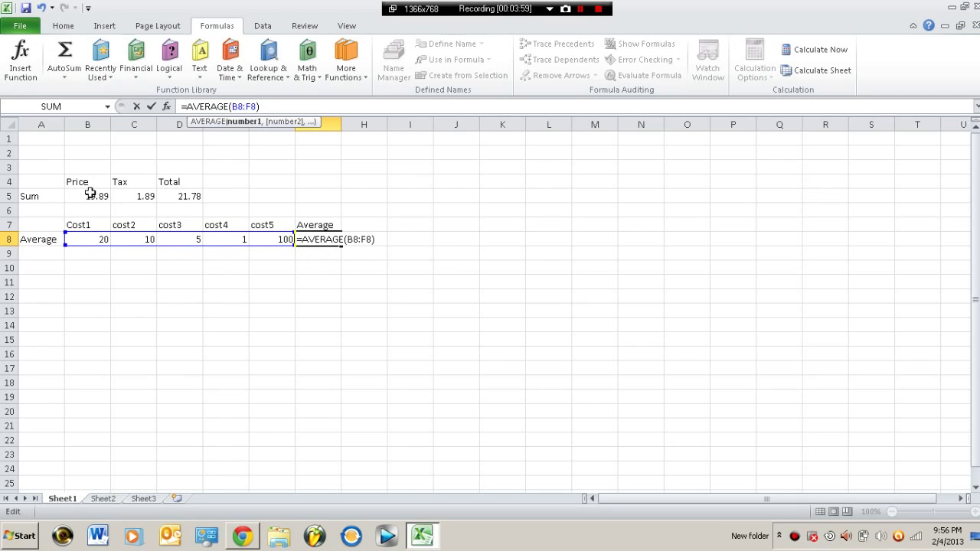
{"action": "key", "text": "BackSpace"}
{"action": "type", "text": ","}
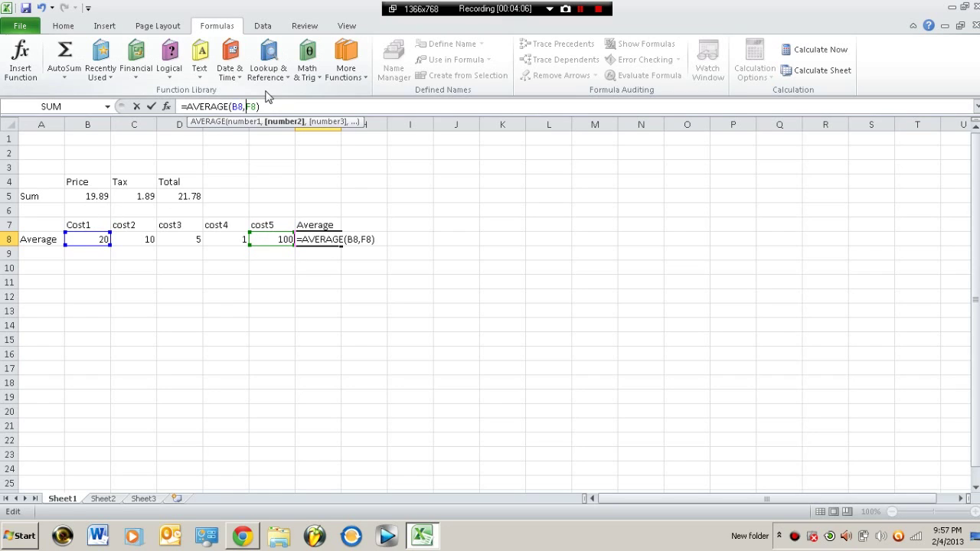
{"action": "key", "text": "BackSpace"}
{"action": "type", "text": ":"}
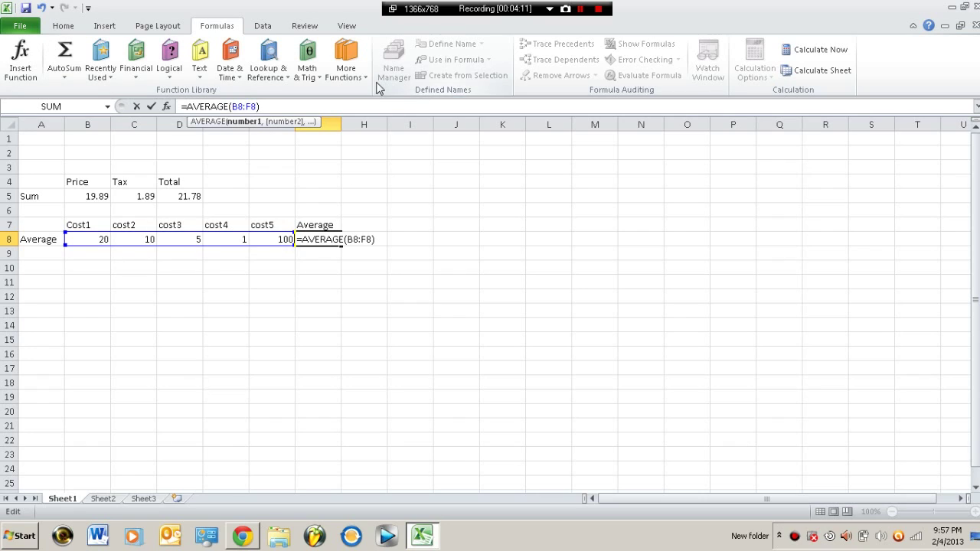
{"action": "left_click", "coordinate": [259, 107]}
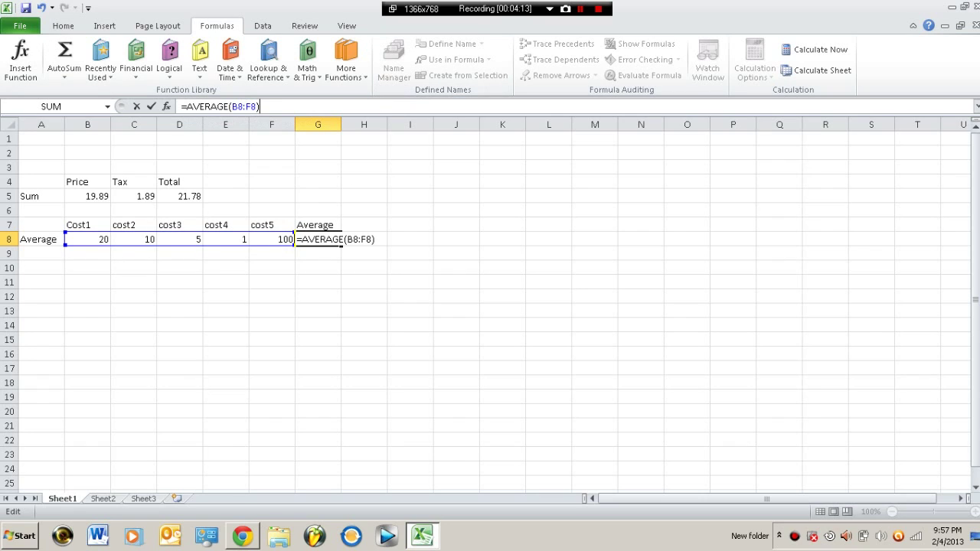
{"action": "key", "text": "Return"}
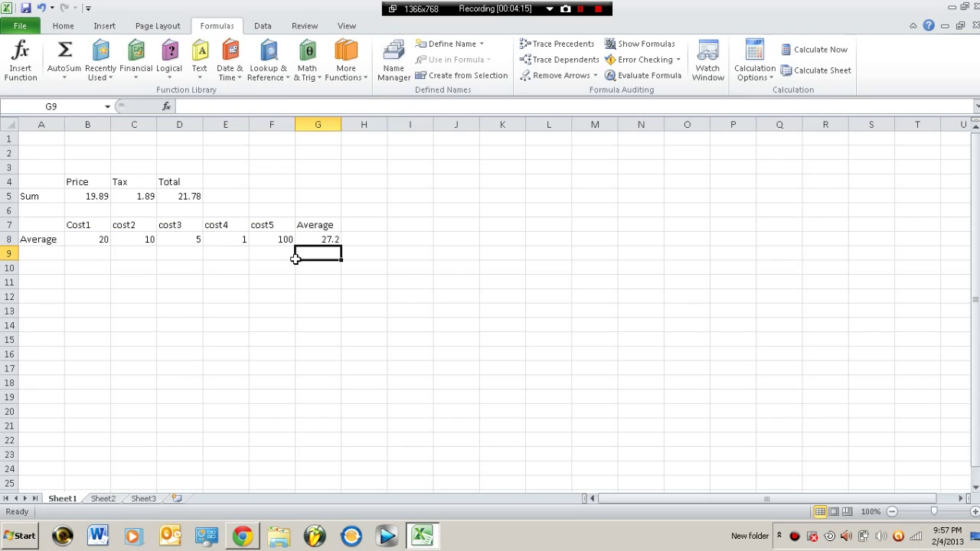
Step: Create =MAX(D8) in cell A10, returning 5
{"action": "left_click", "coordinate": [196, 317]}
{"action": "left_click", "coordinate": [324, 237]}
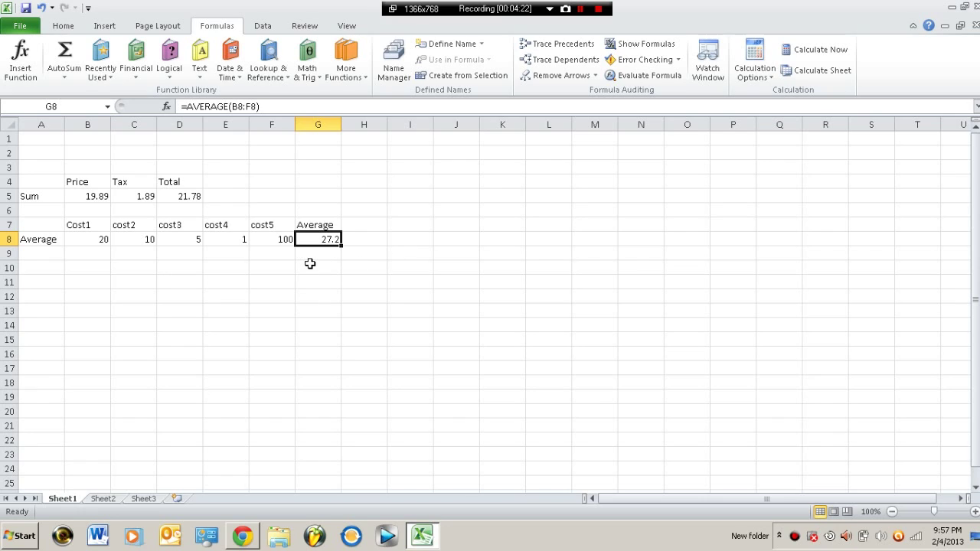
{"action": "left_click", "coordinate": [57, 269]}
{"action": "left_click", "coordinate": [57, 72]}
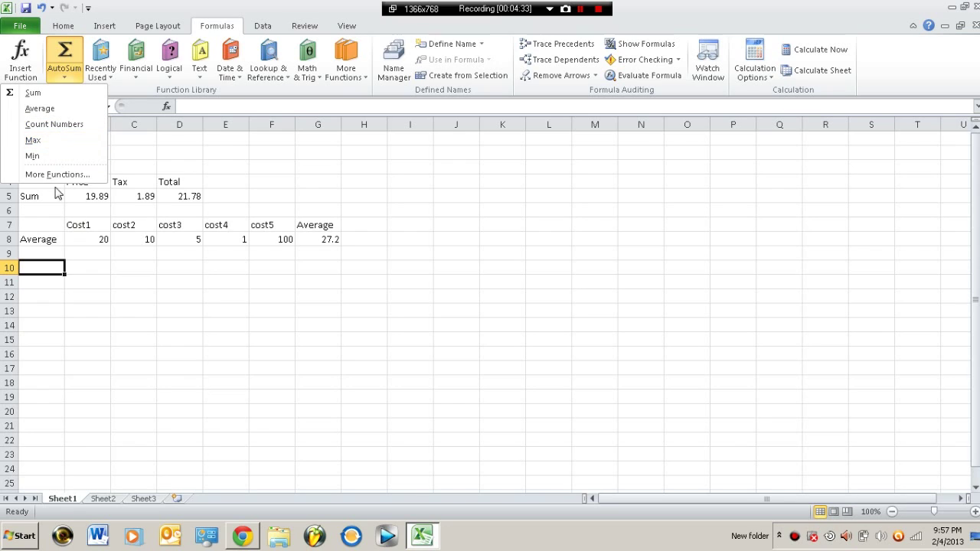
{"action": "left_click", "coordinate": [33, 140]}
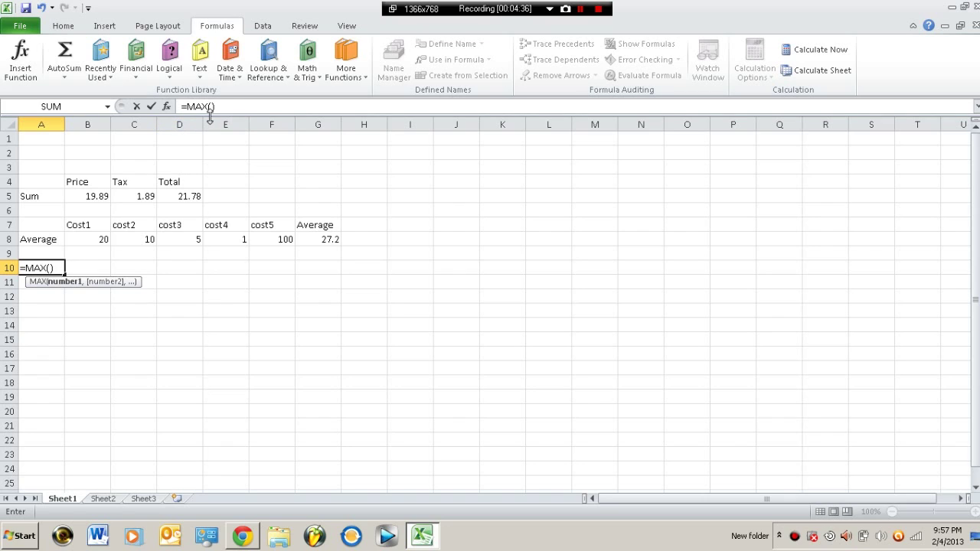
{"action": "left_click", "coordinate": [183, 242]}
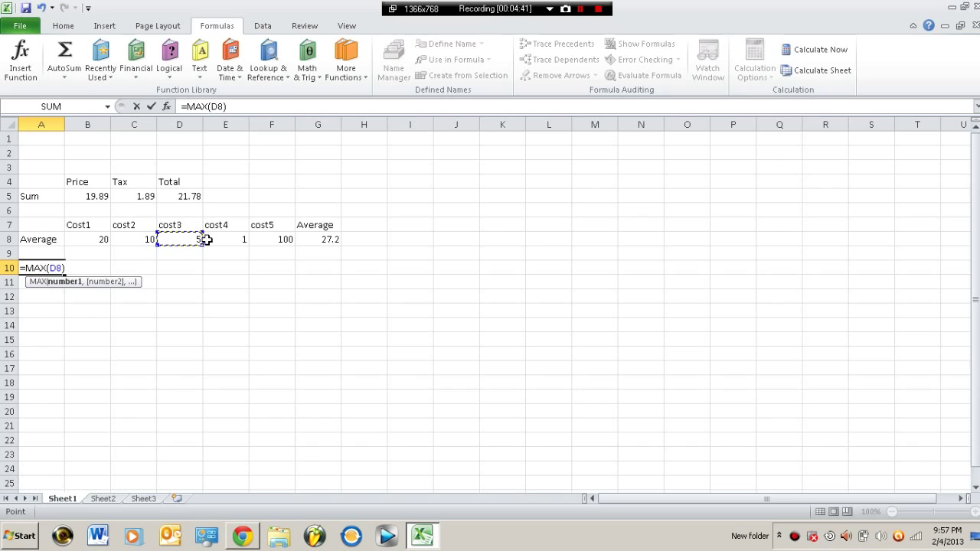
{"action": "left_click", "coordinate": [156, 269]}
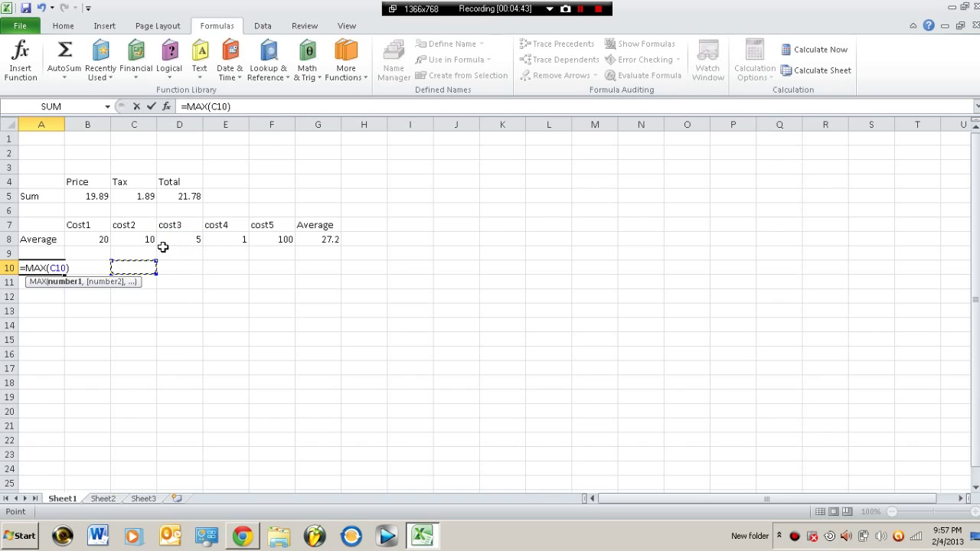
{"action": "left_click", "coordinate": [181, 238]}
{"action": "key", "text": "Return"}
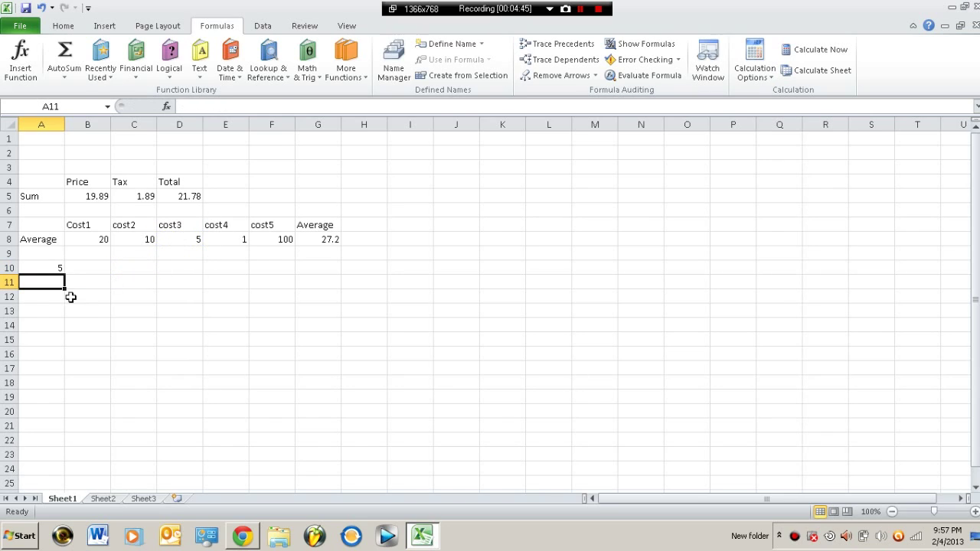
Step: Reopen cell A10 for editing to clear its MAX formula
{"action": "left_click", "coordinate": [112, 307]}
{"action": "left_click", "coordinate": [52, 267]}
{"action": "double_click", "coordinate": [51, 267]}
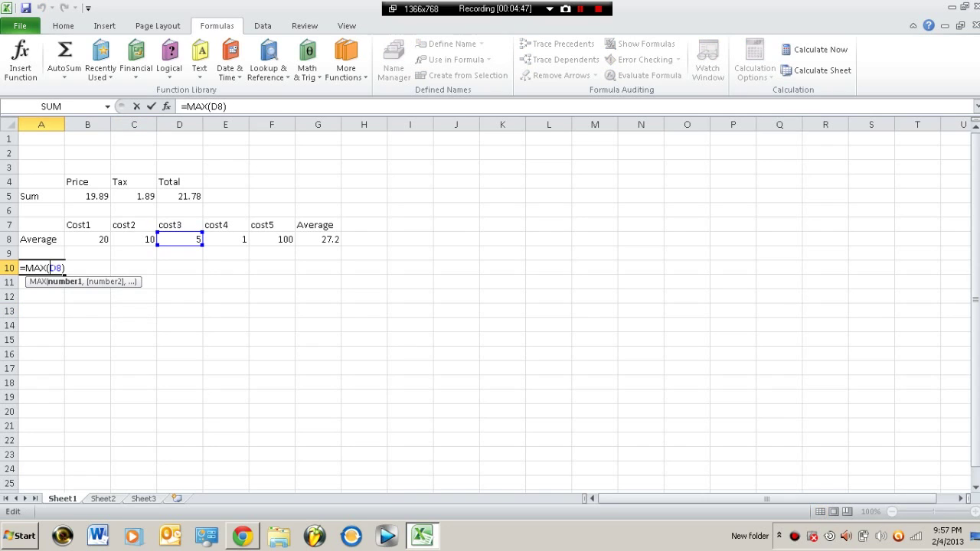
Step: Erase the remaining MAX formula from A10, leaving it empty, and select A12
{"action": "key", "text": "BackSpace"}
{"action": "key", "text": "BackSpace"}
{"action": "key", "text": "BackSpace"}
{"action": "key", "text": "BackSpace"}
{"action": "key", "text": "BackSpace"}
{"action": "key", "text": "BackSpace"}
{"action": "key", "text": "BackSpace"}
{"action": "key", "text": "BackSpace"}
{"action": "left_click", "coordinate": [99, 75]}
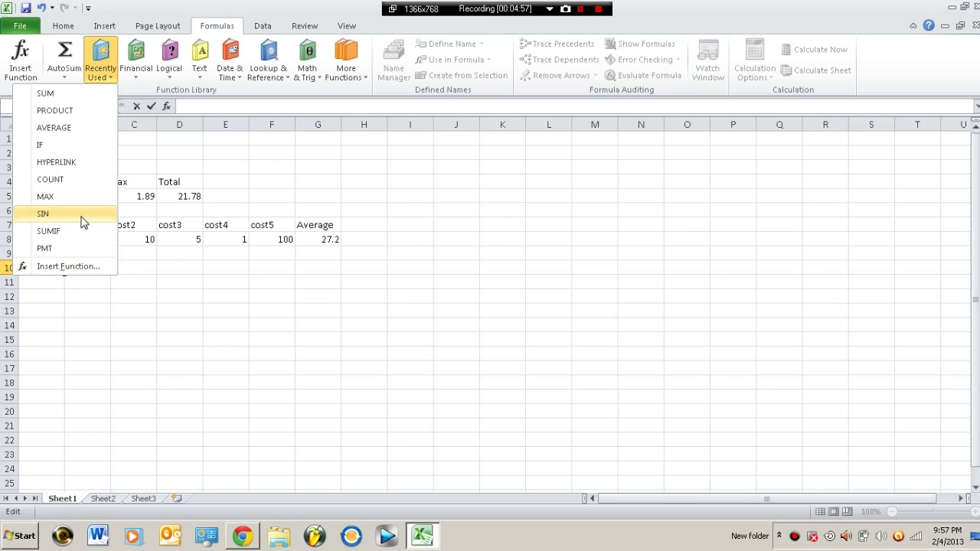
{"action": "left_click", "coordinate": [299, 400]}
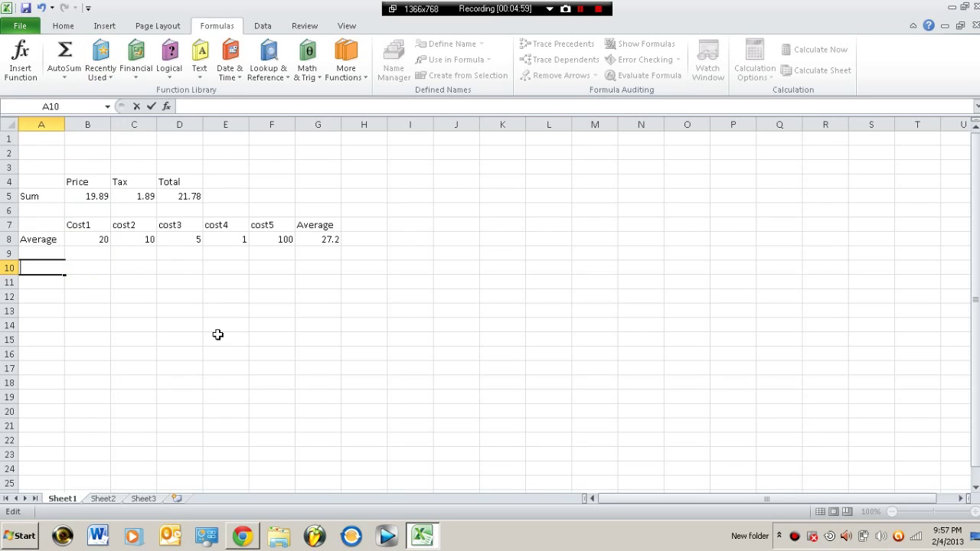
{"action": "left_click", "coordinate": [115, 261]}
{"action": "left_click", "coordinate": [60, 266]}
{"action": "left_click", "coordinate": [54, 292]}
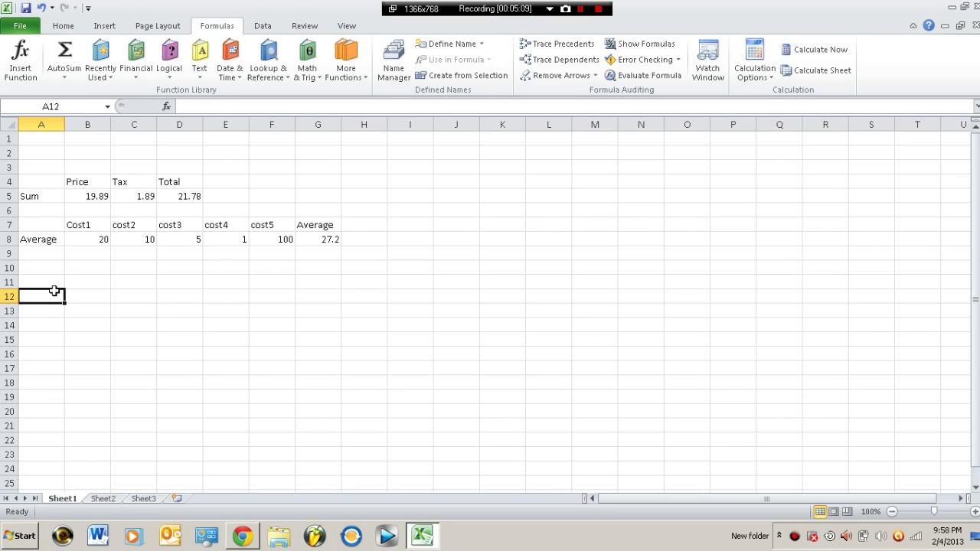
Step: Label A12 'Sum' and enter 500 in C12
{"action": "type", "text": "S"}
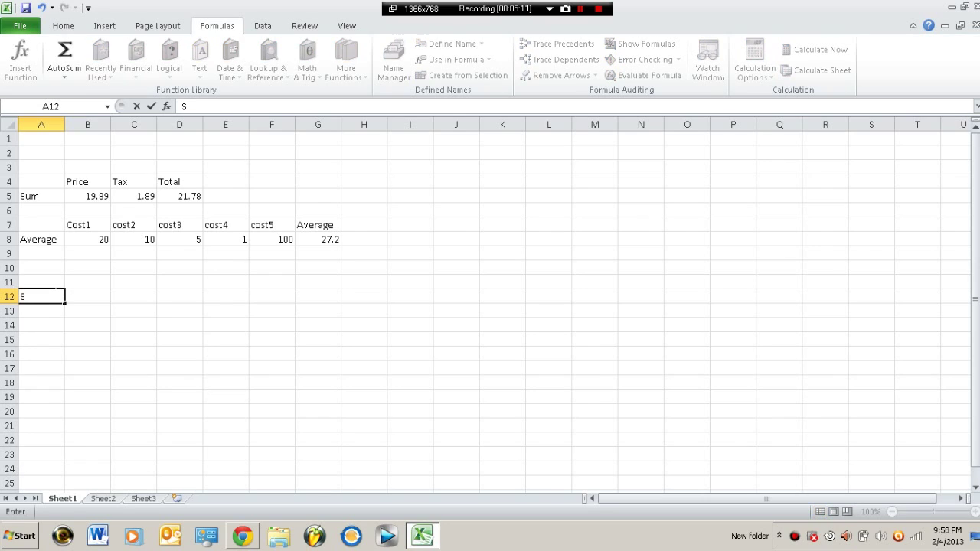
{"action": "type", "text": "ukm"}
{"action": "key", "text": "Tab"}
{"action": "key", "text": "Tab"}
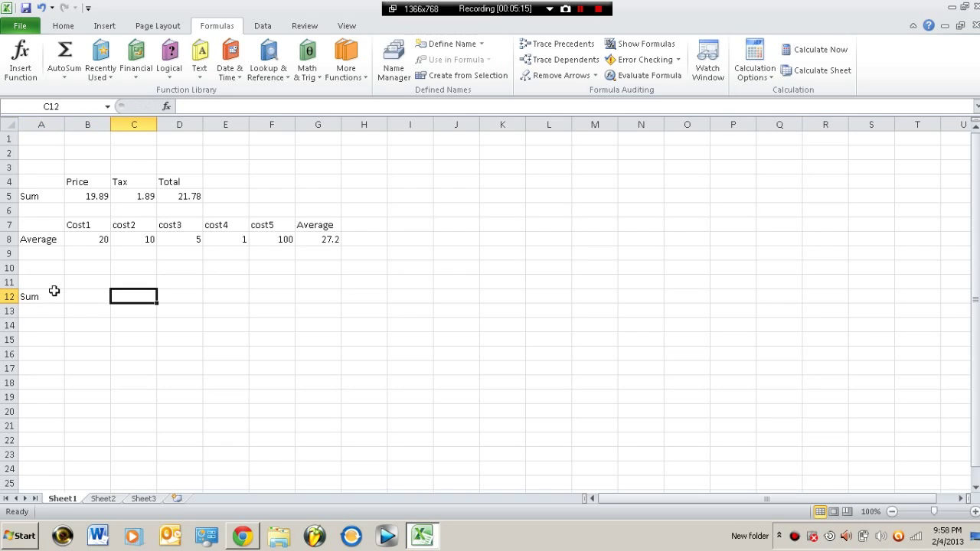
{"action": "type", "text": "500"}
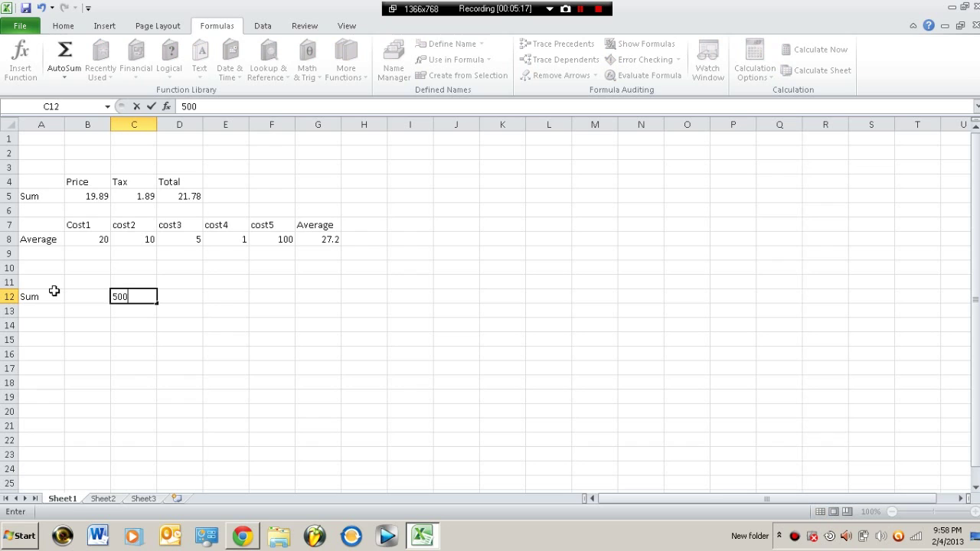
{"action": "key", "text": "Return"}
Step: Enter 5453, 34534, 35, 34534 and further numbers down column C
{"action": "type", "text": "5453"}
{"action": "key", "text": "Return"}
{"action": "type", "text": "34534"}
{"action": "key", "text": "Return"}
{"action": "type", "text": "35"}
{"action": "key", "text": "Return"}
{"action": "type", "text": "34534"}
{"action": "key", "text": "Return"}
{"action": "type", "text": "5345 3 45 34 53 45 34 534 5 345 34 53"}
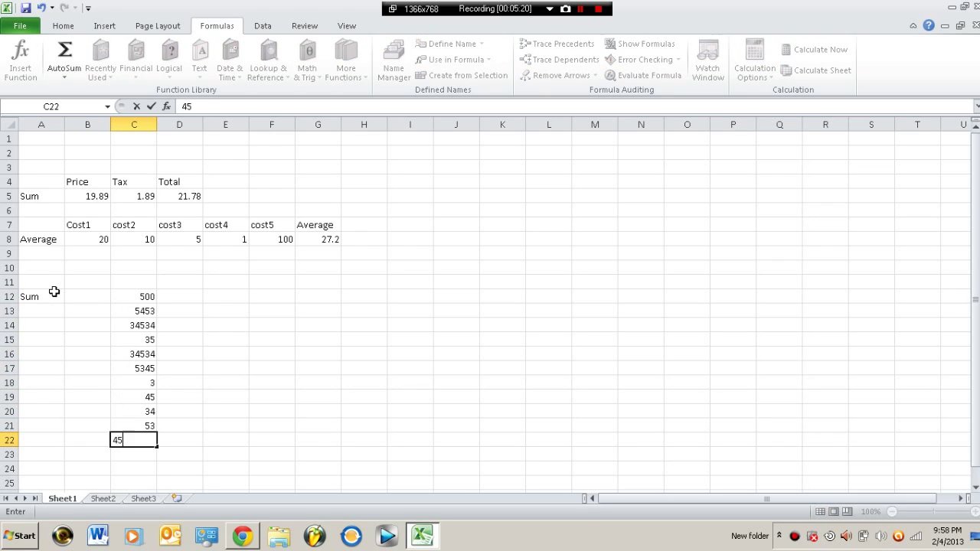
Step: Finish column C with 4345345, 453 and 345 down to C33
{"action": "key", "text": "Return"}
{"action": "type", "text": "4"}
{"action": "key", "text": "Return"}
{"action": "type", "text": "5"}
{"action": "key", "text": "Return"}
{"action": "type", "text": "4345345"}
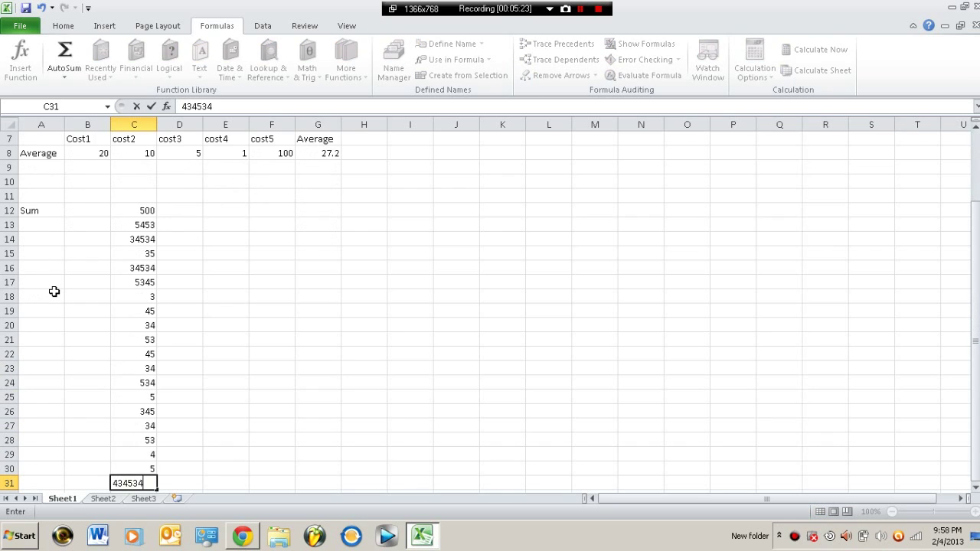
{"action": "key", "text": "Return"}
{"action": "key", "text": "Return"}
{"action": "type", "text": "453"}
{"action": "key", "text": "Up"}
{"action": "type", "text": "345"}
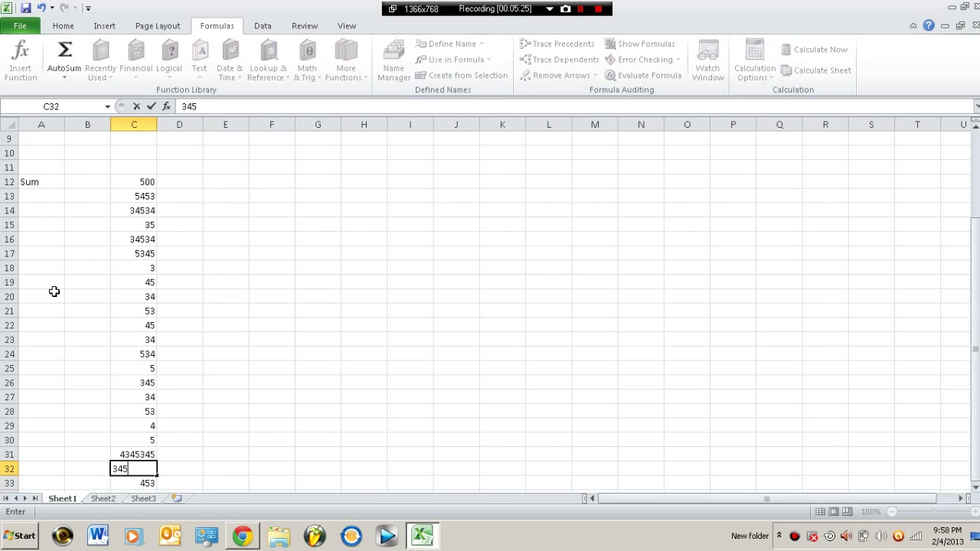
Step: Move over to column D and step back up toward row 12
{"action": "key", "text": "Right"}
{"action": "key", "text": "Up"}
{"action": "key", "text": "Up"}
{"action": "key", "text": "Up"}
{"action": "key", "text": "Up"}
{"action": "key", "text": "Up"}
{"action": "key", "text": "Up"}
{"action": "key", "text": "Up"}
{"action": "key", "text": "Up"}
{"action": "key", "text": "Up"}
{"action": "key", "text": "Up"}
{"action": "key", "text": "Up"}
{"action": "key", "text": "Up"}
{"action": "key", "text": "Up"}
{"action": "key", "text": "Up"}
{"action": "key", "text": "Up"}
{"action": "key", "text": "Up"}
{"action": "key", "text": "Up"}
{"action": "key", "text": "Up"}
{"action": "key", "text": "Up"}
{"action": "key", "text": "Up"}
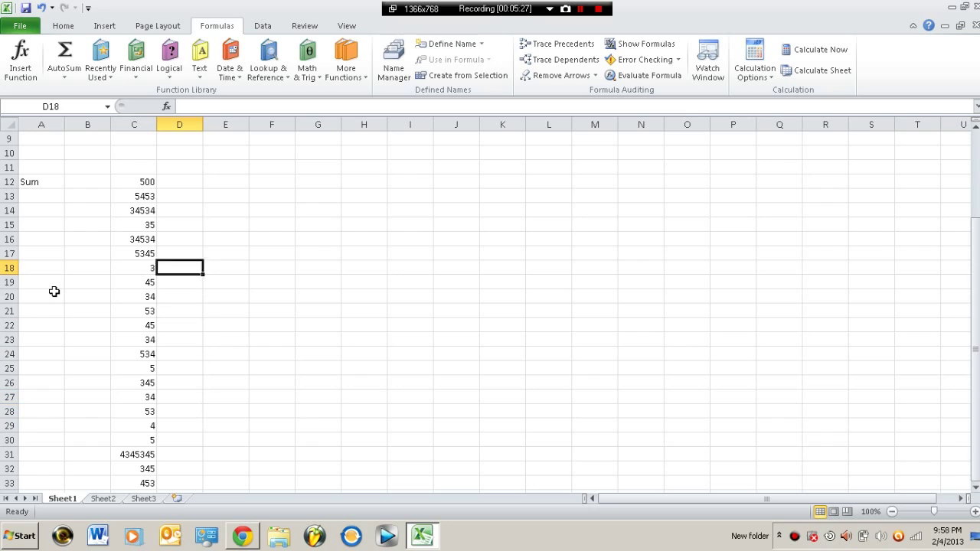
{"action": "key", "text": "Down"}
{"action": "key", "text": "Up"}
{"action": "key", "text": "Down"}
{"action": "key", "text": "Down"}
{"action": "key", "text": "Down"}
{"action": "key", "text": "Down"}
{"action": "key", "text": "Down"}
{"action": "key", "text": "Down"}
{"action": "key", "text": "Down"}
{"action": "key", "text": "Down"}
{"action": "key", "text": "Down"}
{"action": "key", "text": "Down"}
{"action": "key", "text": "Down"}
{"action": "key", "text": "Down"}
{"action": "key", "text": "Down"}
{"action": "key", "text": "Up"}
{"action": "key", "text": "Up"}
{"action": "key", "text": "Up"}
{"action": "key", "text": "Up"}
{"action": "key", "text": "Up"}
{"action": "key", "text": "Up"}
{"action": "key", "text": "Up"}
{"action": "key", "text": "Up"}
{"action": "key", "text": "Up"}
{"action": "key", "text": "Up"}
{"action": "key", "text": "Up"}
{"action": "key", "text": "Up"}
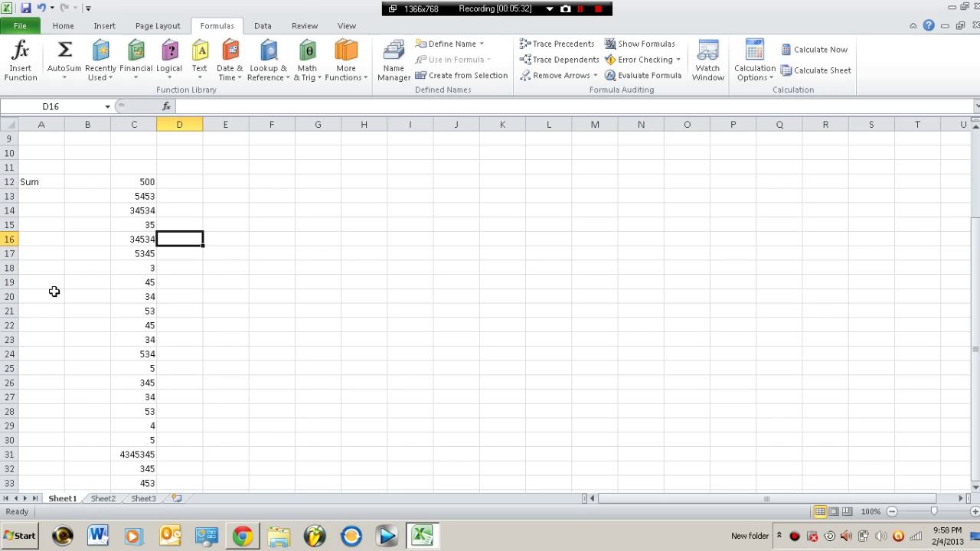
{"action": "key", "text": "Up"}
Step: Type the 'Total' label in E12, cancelling an accidental plus entry
{"action": "key", "text": "Right"}
{"action": "type", "text": "Total"}
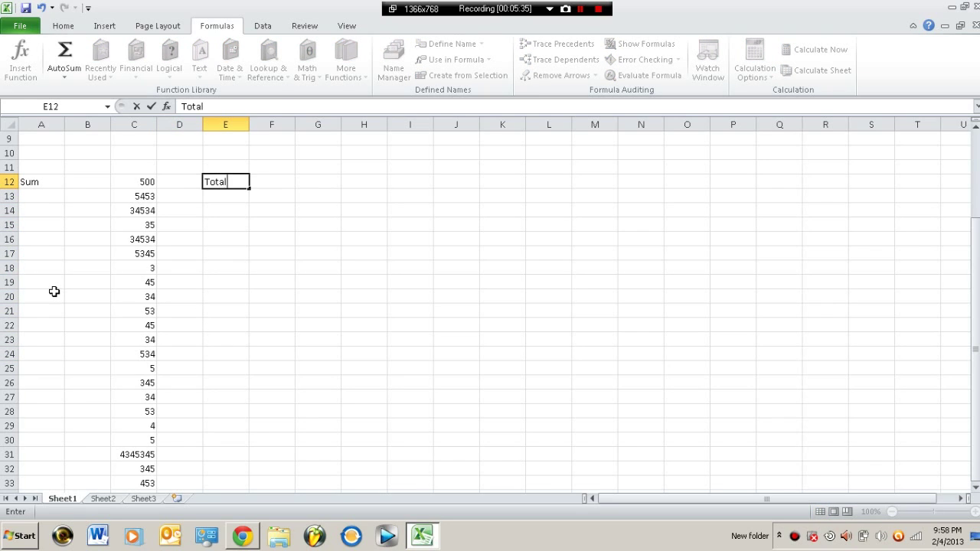
{"action": "key", "text": "Right"}
{"action": "key", "text": "Left"}
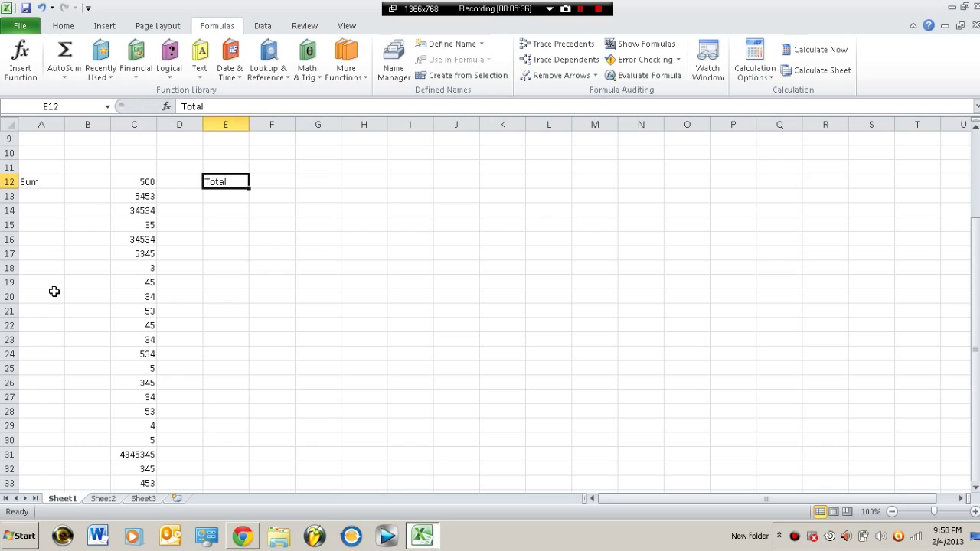
{"action": "type", "text": "+"}
{"action": "key", "text": "Escape"}
{"action": "key", "text": "Right"}
{"action": "key", "text": "Left"}
{"action": "key", "text": "Down"}
{"action": "key", "text": "Up"}
{"action": "key", "text": "Right"}
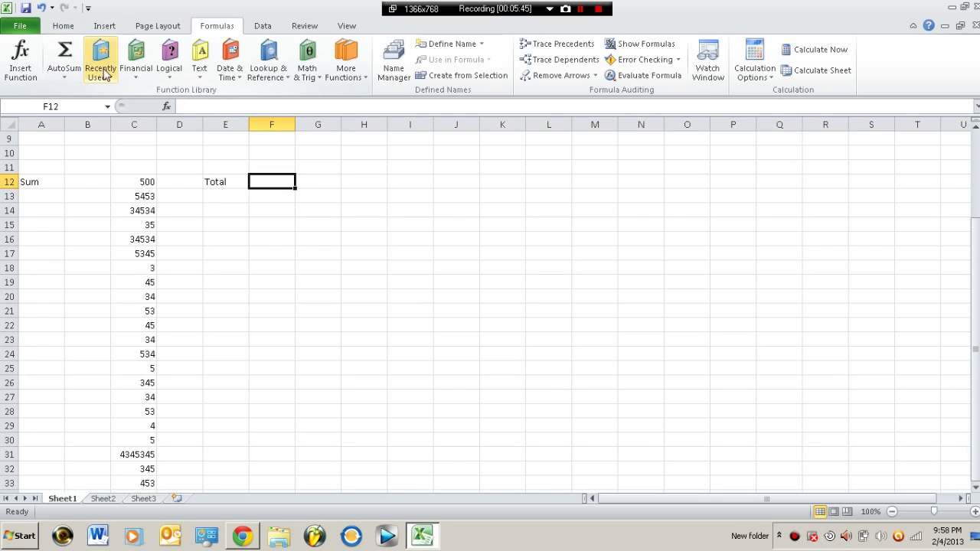
Step: Enter an incomplete =sum in F12, which shows #NAME?
{"action": "left_click", "coordinate": [277, 105]}
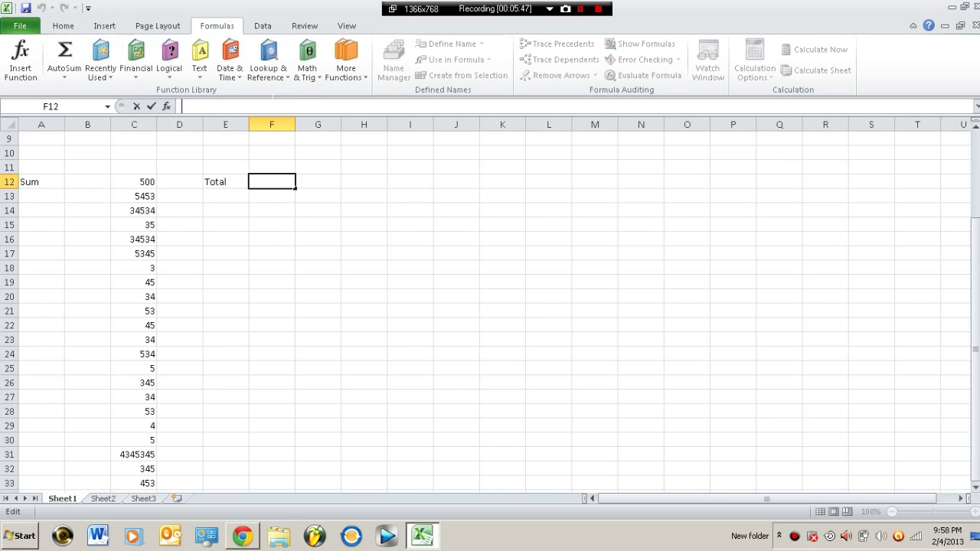
{"action": "type", "text": "=sum"}
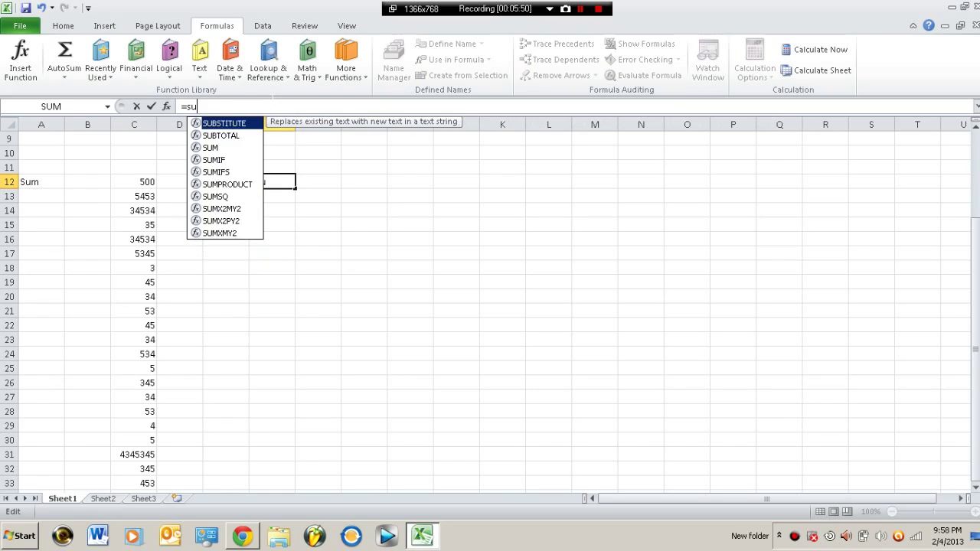
{"action": "key", "text": "BackSpace"}
{"action": "key", "text": "BackSpace"}
{"action": "key", "text": "BackSpace"}
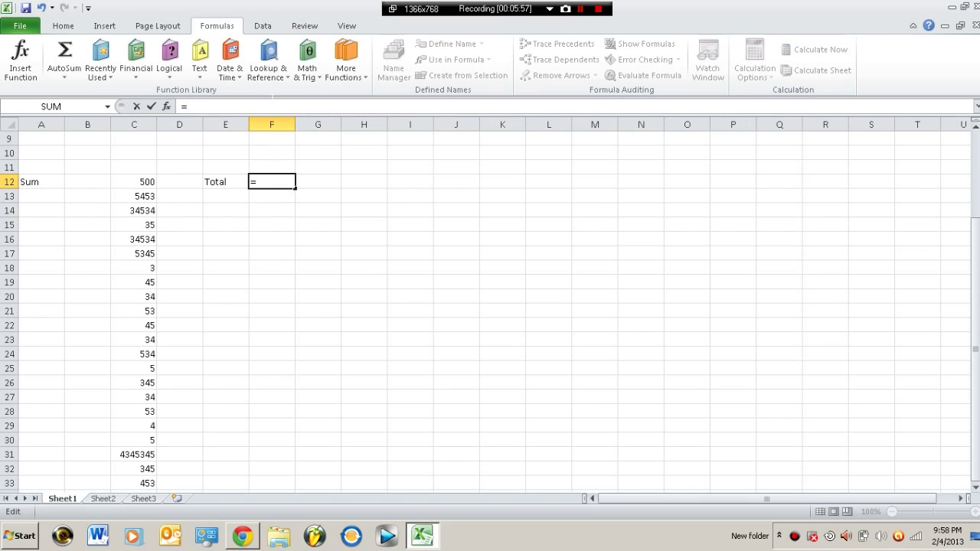
{"action": "type", "text": "su,"}
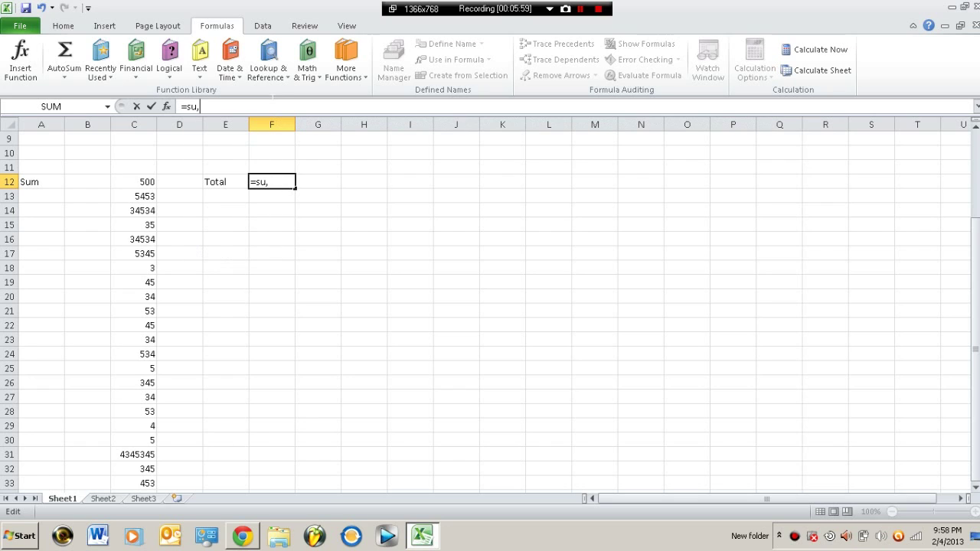
{"action": "key", "text": "BackSpace"}
{"action": "type", "text": "m"}
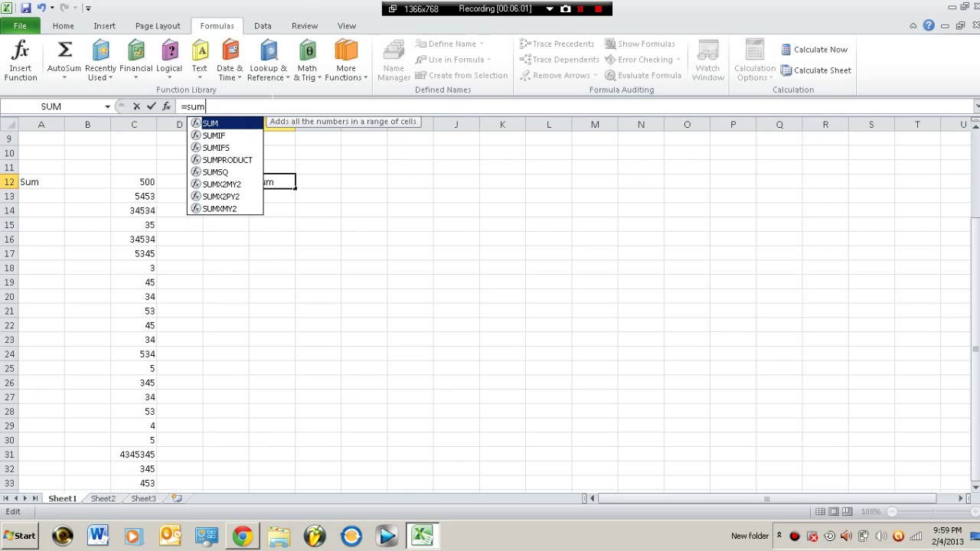
{"action": "key", "text": "Return"}
{"action": "key", "text": "Up"}
{"action": "left_click", "coordinate": [272, 196]}
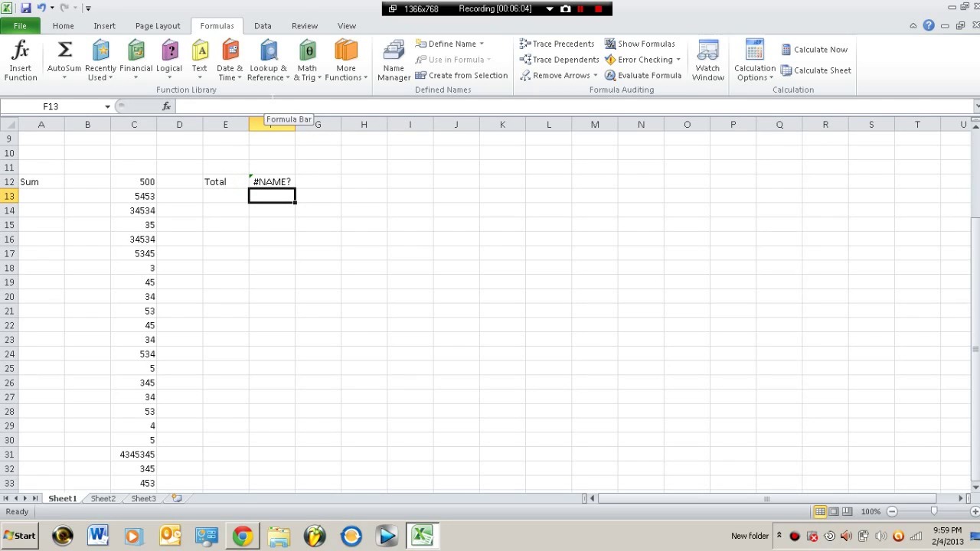
Step: Complete F12 as =SUM(C12:C33) and accept the correction, giving 4427738
{"action": "left_click", "coordinate": [272, 181]}
{"action": "double_click", "coordinate": [272, 182]}
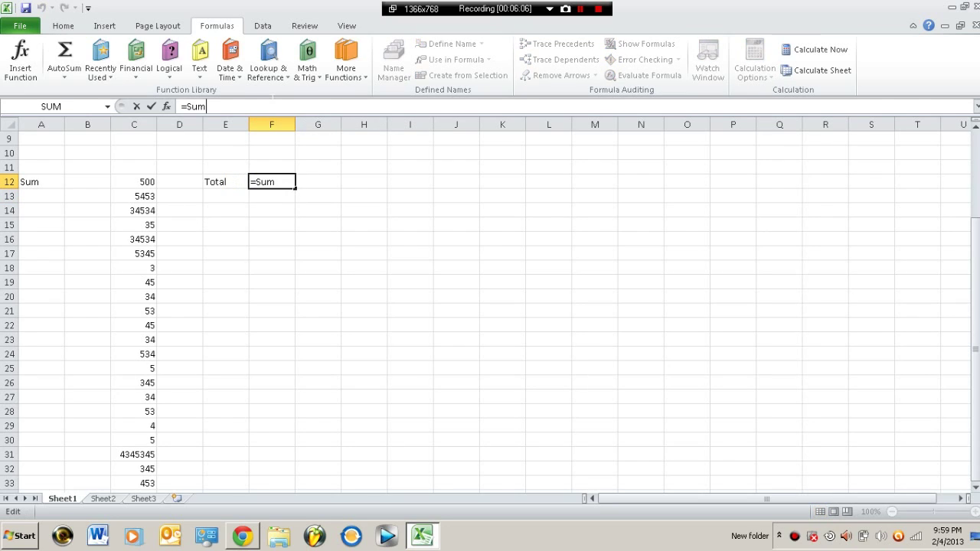
{"action": "type", "text": "()"}
{"action": "type", "text": "c12"}
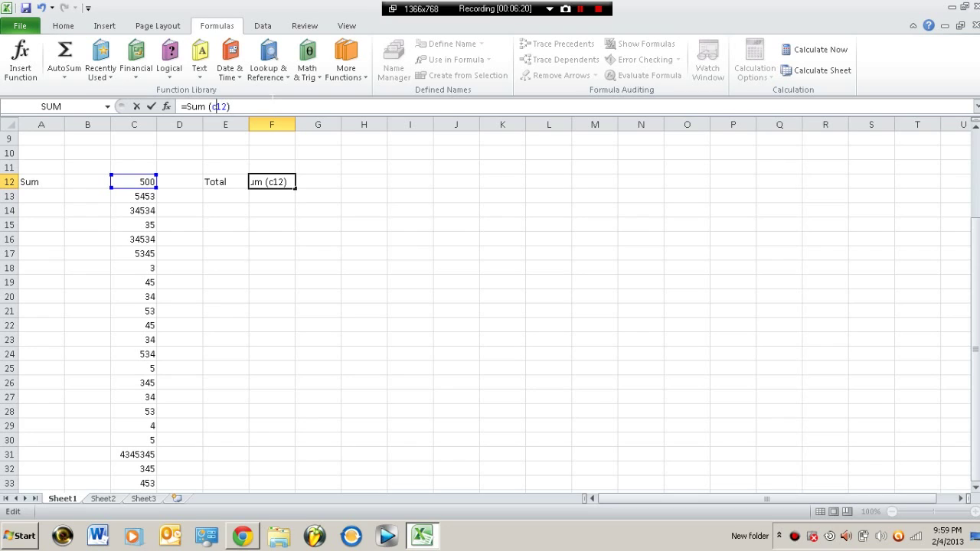
{"action": "key", "text": "BackSpace"}
{"action": "key", "text": "BackSpace"}
{"action": "key", "text": "BackSpace"}
{"action": "type", "text": "C12:"}
{"action": "left_click", "coordinate": [975, 250]}
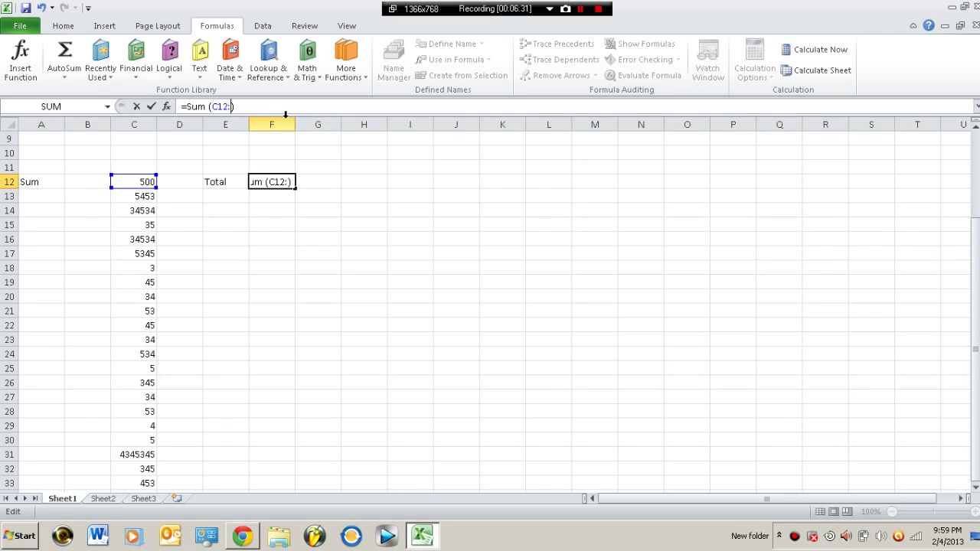
{"action": "type", "text": "c33"}
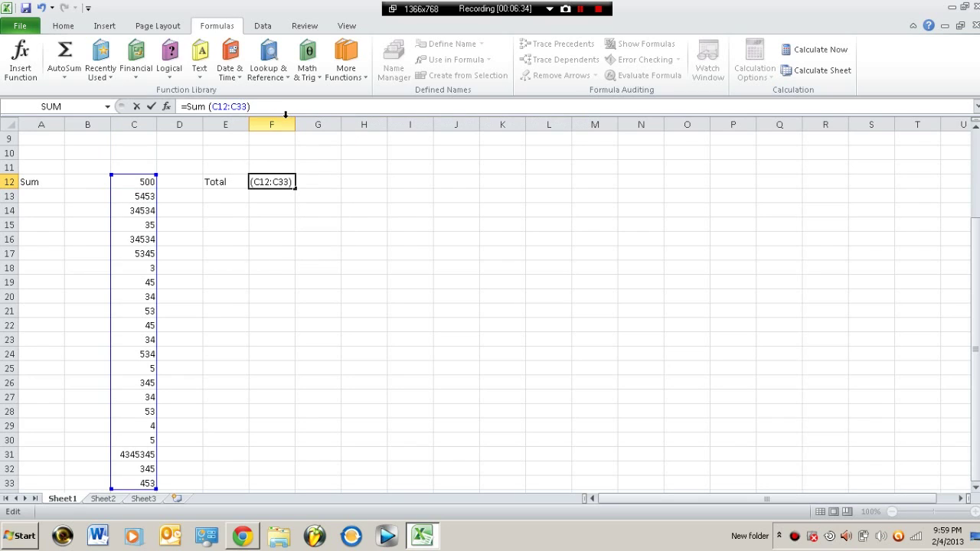
{"action": "key", "text": "Return"}
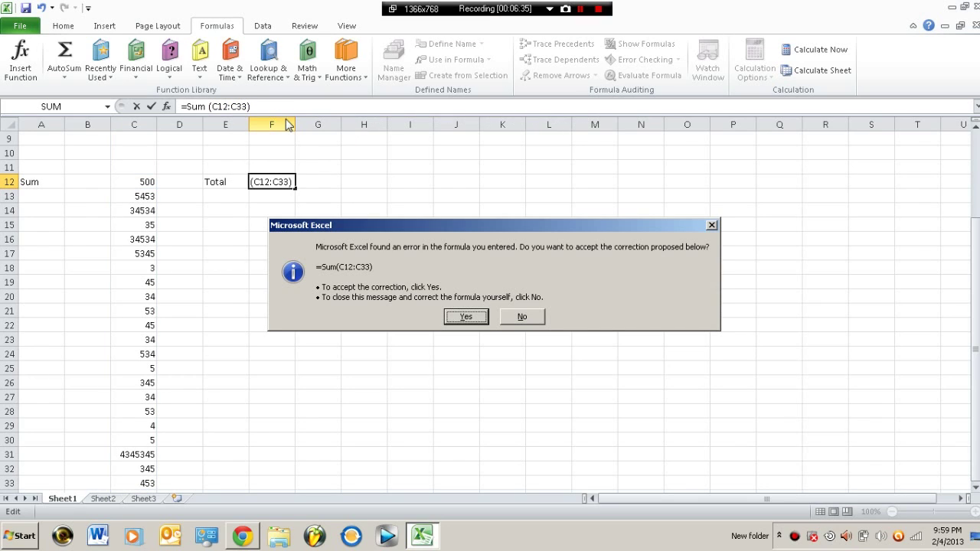
{"action": "left_click", "coordinate": [469, 320]}
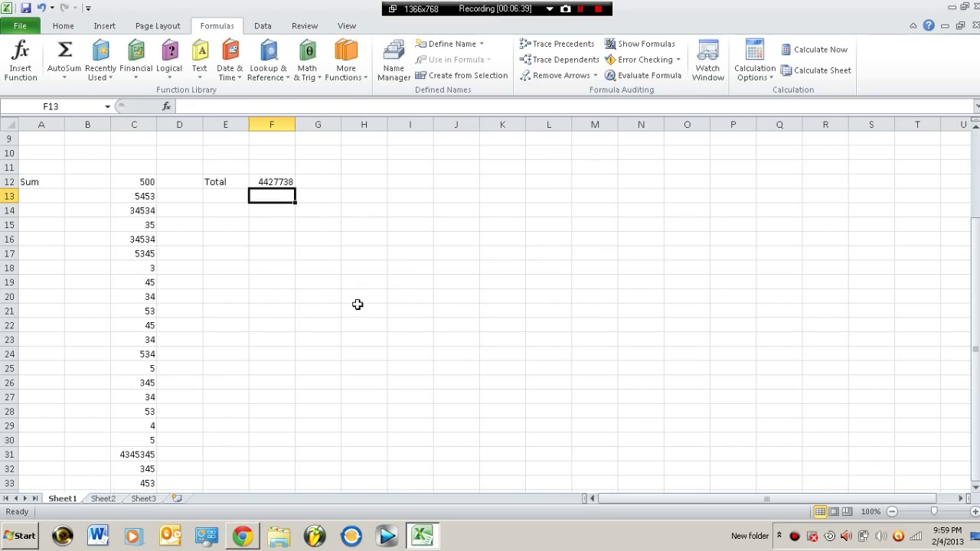
{"action": "left_click", "coordinate": [265, 183]}
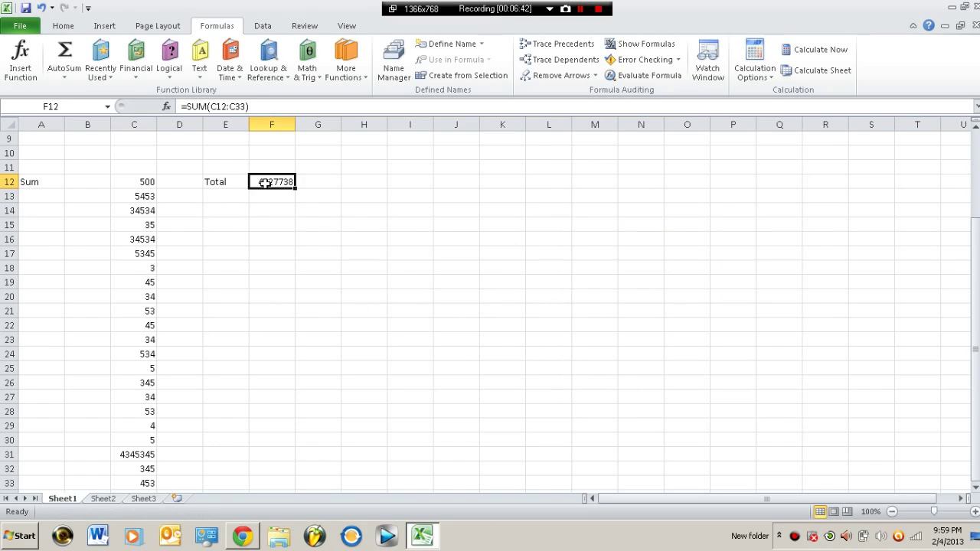
Step: Type the 'Average' label in E14
{"action": "left_click", "coordinate": [229, 222]}
{"action": "key", "text": "Up"}
{"action": "type", "text": "AVerage"}
{"action": "key", "text": "Tab"}
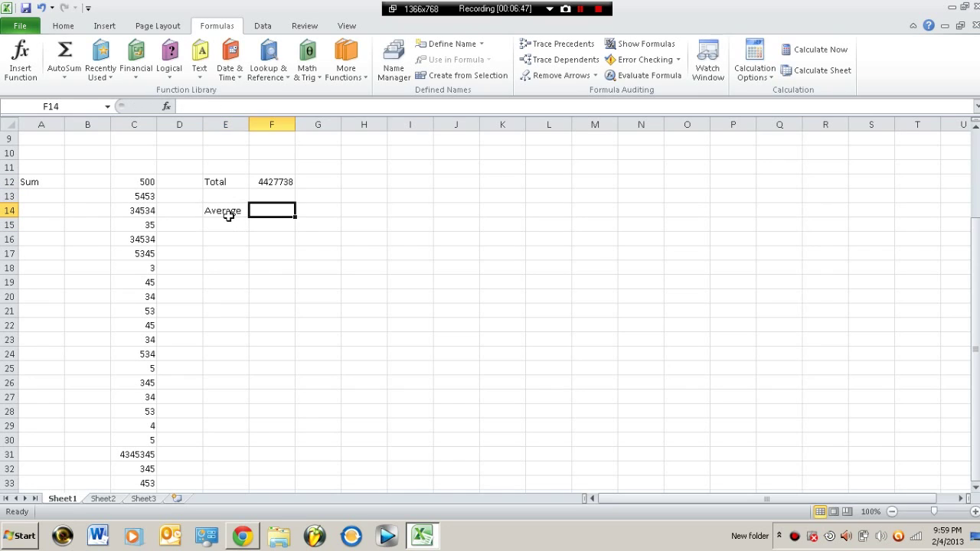
Step: Enter =average(C12:C33) in F14
{"action": "left_click", "coordinate": [182, 107]}
{"action": "type", "text": "="}
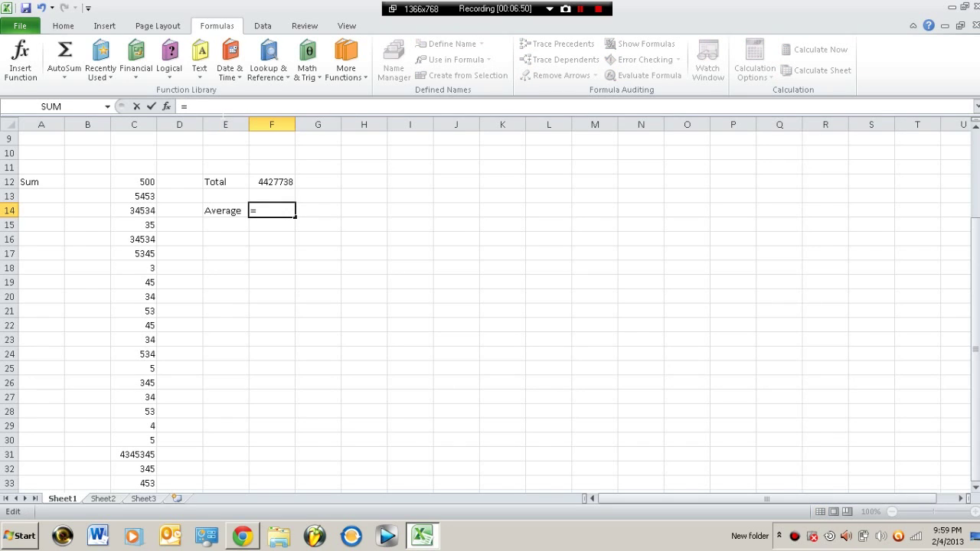
{"action": "type", "text": "average"}
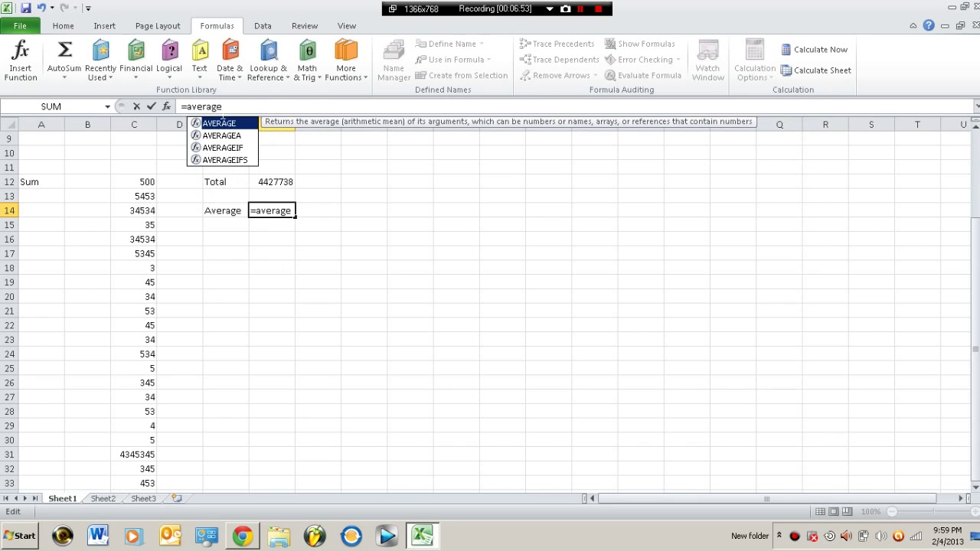
{"action": "key", "text": "Escape"}
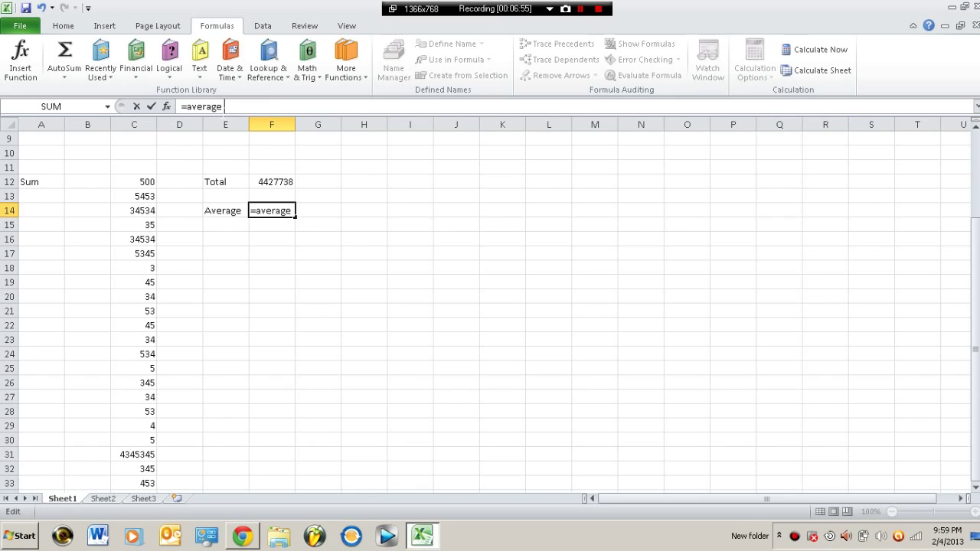
{"action": "type", "text": "()"}
{"action": "left_click", "coordinate": [228, 107]}
{"action": "type", "text": "C"}
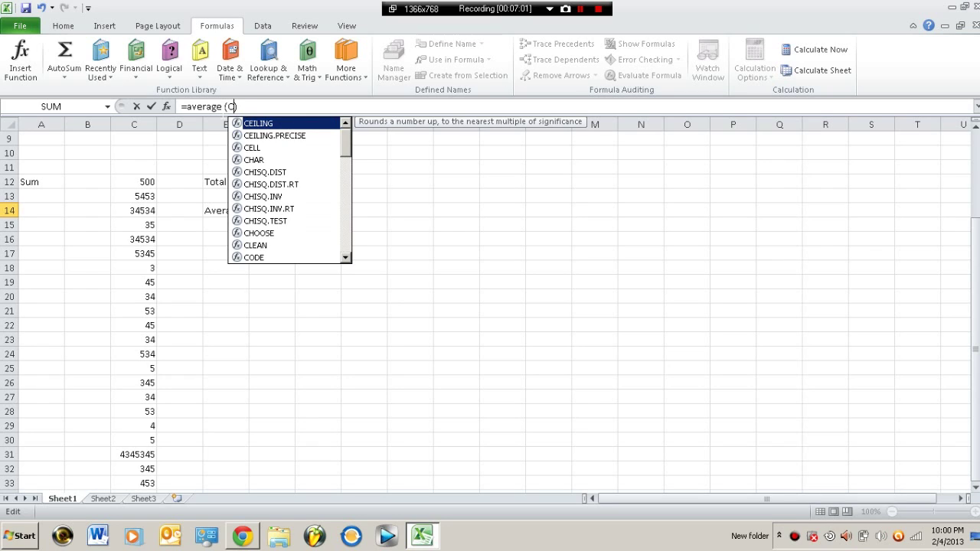
{"action": "type", "text": "12"}
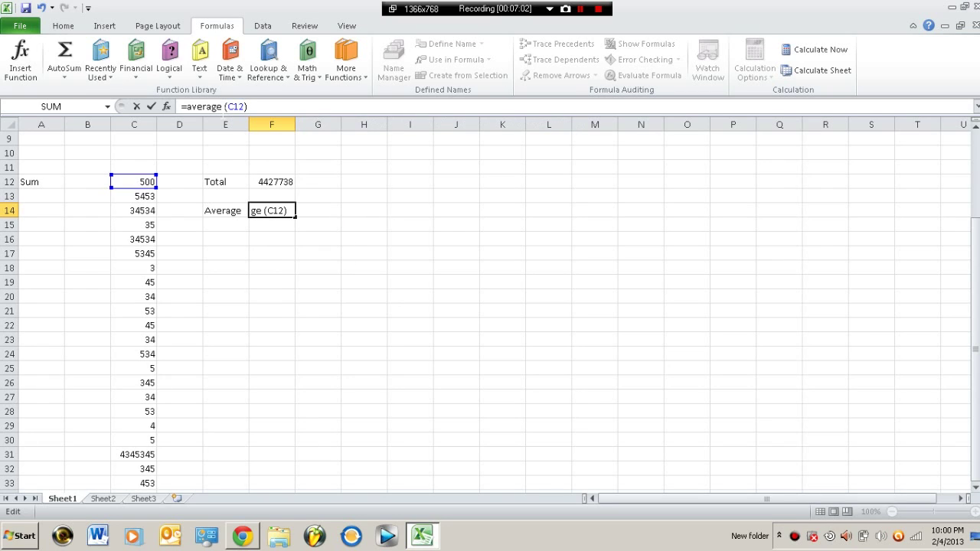
{"action": "type", "text": ":C"}
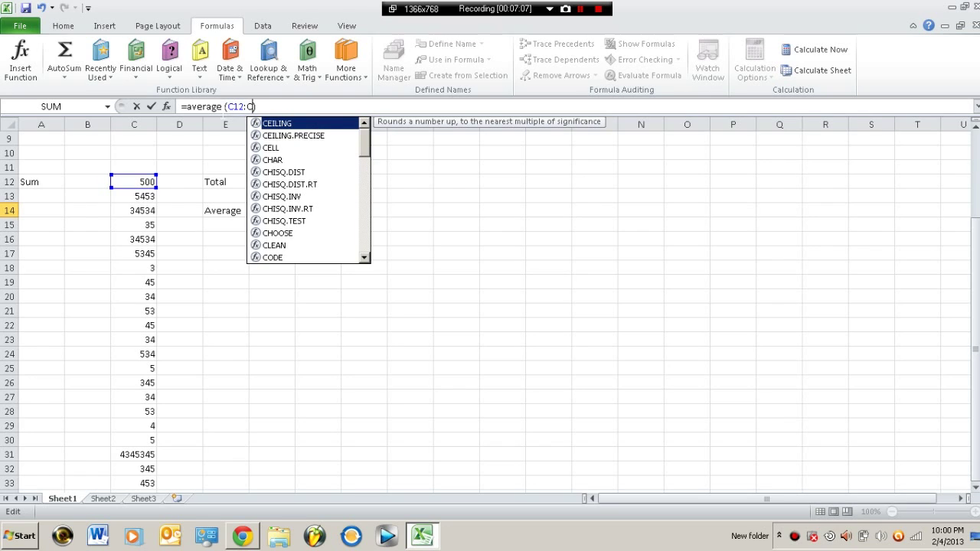
{"action": "type", "text": "33"}
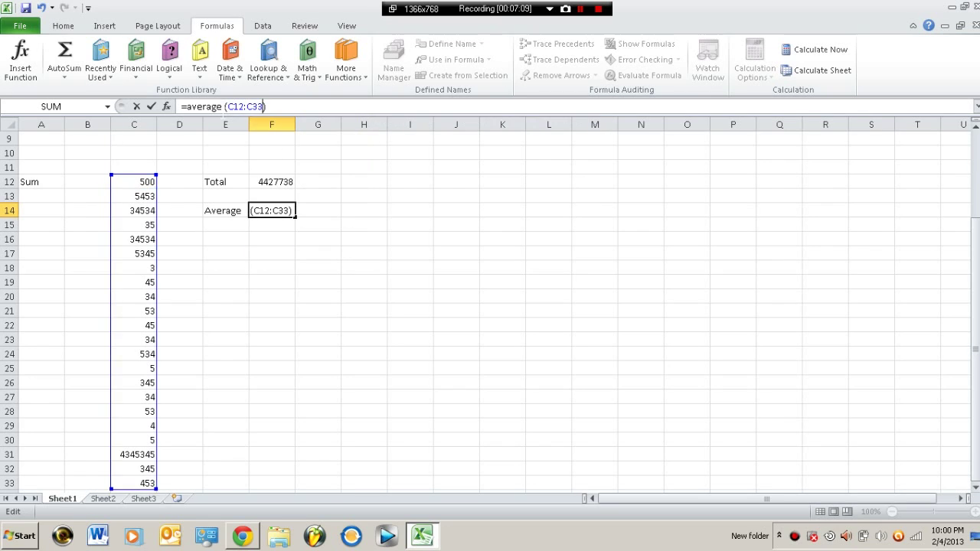
{"action": "key", "text": "Return"}
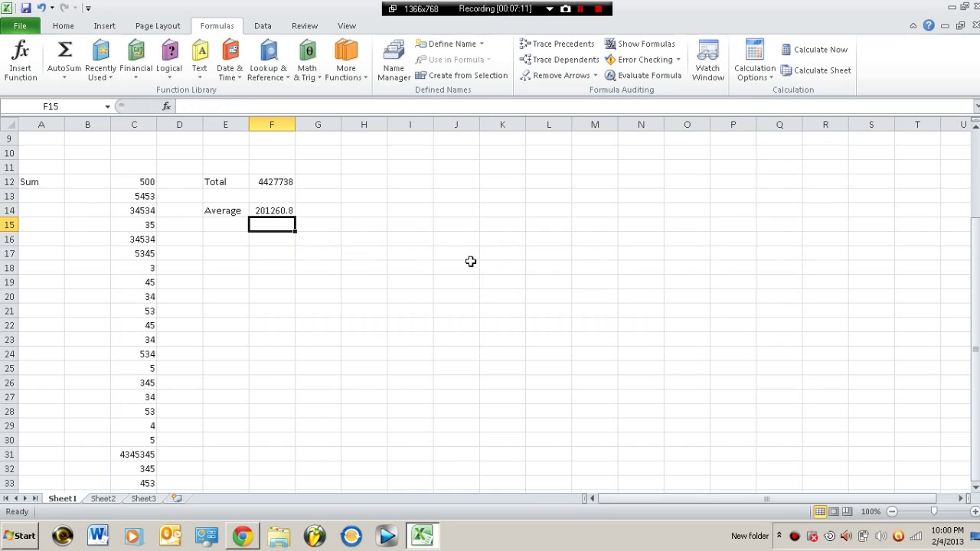
Step: Accept the AVERAGE correction and change C31 from 4345345 to 5345
{"action": "key", "text": "Return"}
{"action": "left_click", "coordinate": [142, 239]}
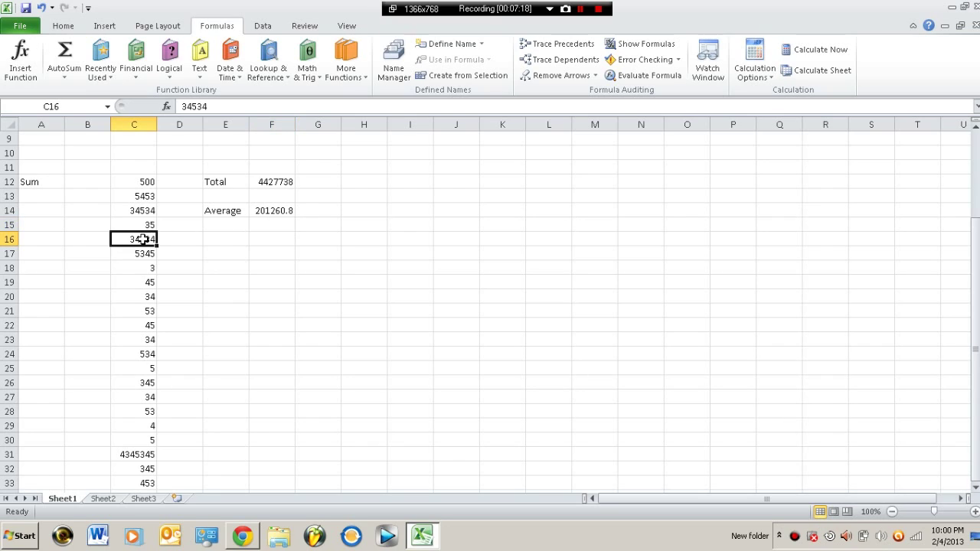
{"action": "left_click", "coordinate": [129, 451]}
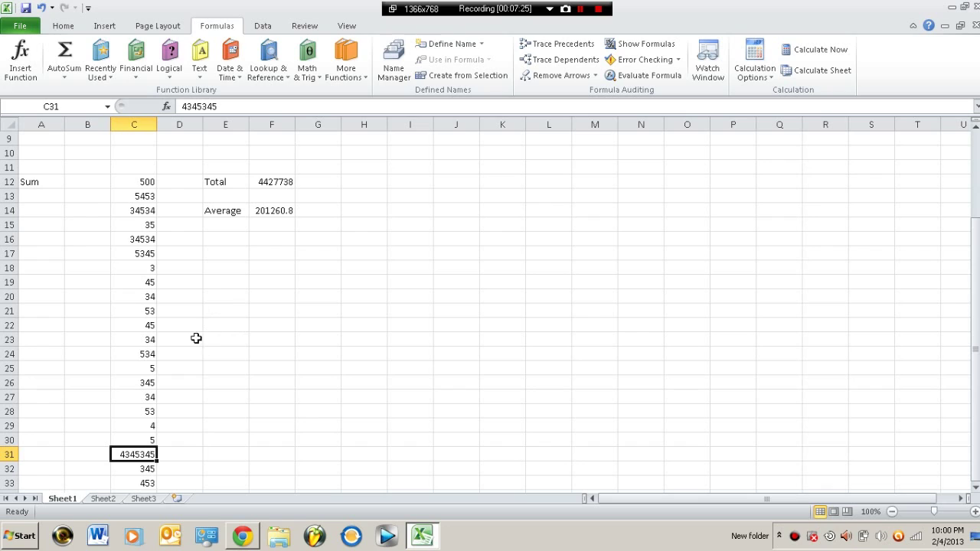
{"action": "left_click", "coordinate": [197, 107]}
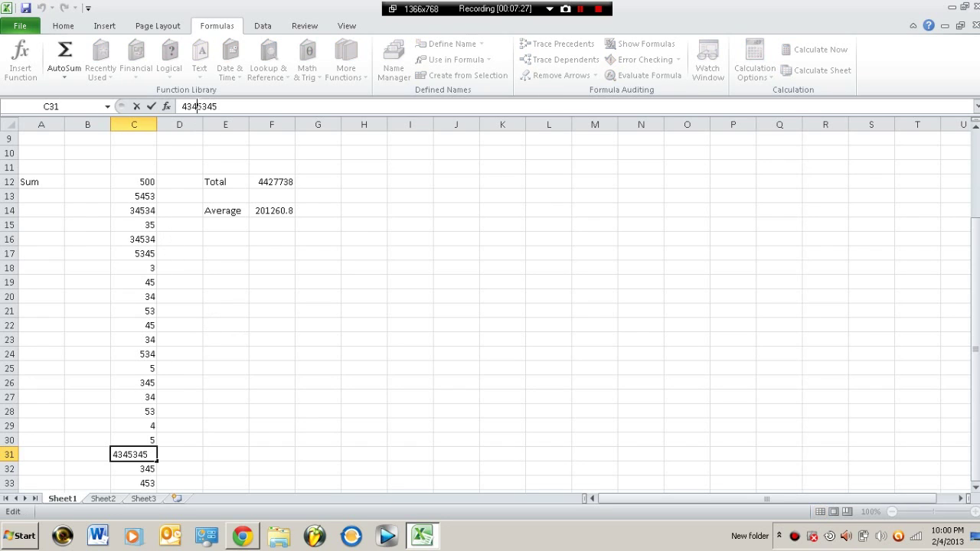
{"action": "key", "text": "BackSpace"}
{"action": "key", "text": "BackSpace"}
{"action": "key", "text": "BackSpace"}
{"action": "left_click", "coordinate": [379, 380]}
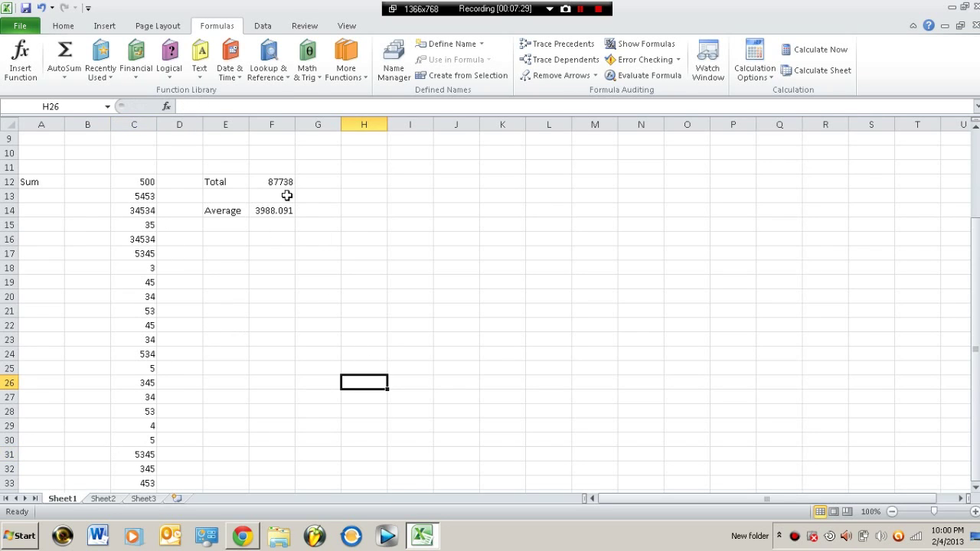
{"action": "left_click", "coordinate": [128, 347]}
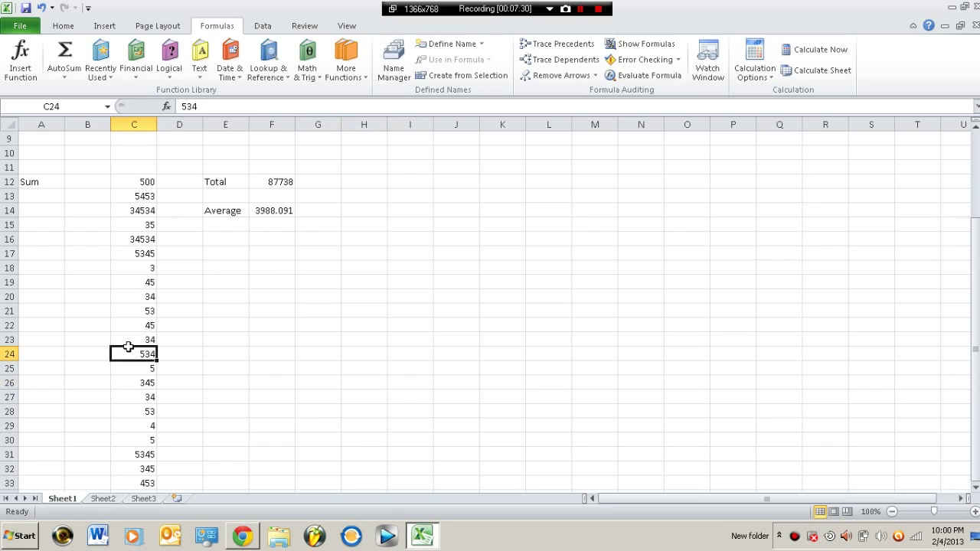
Step: Browse the Text, Financial, Math & Trig and Lookup function lists, then show the File information page
{"action": "left_click", "coordinate": [192, 76]}
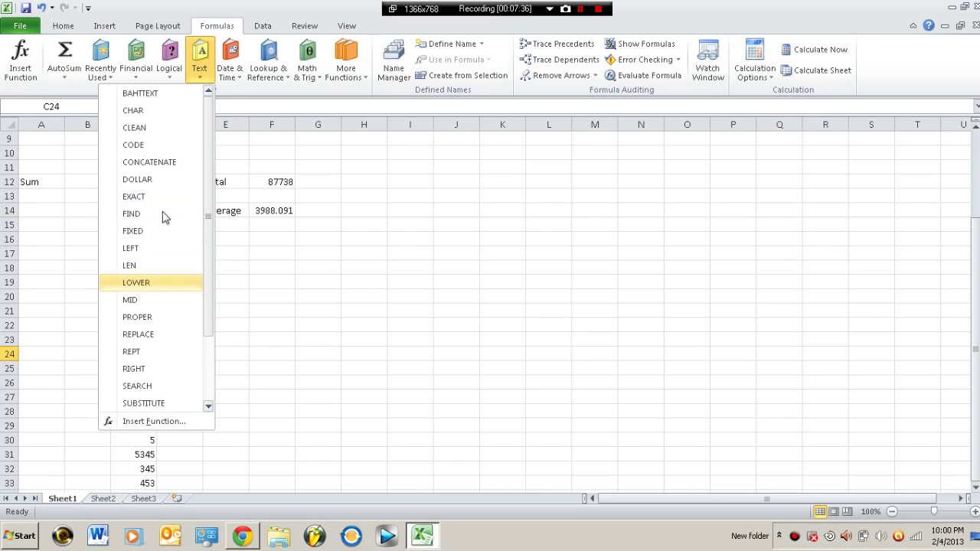
{"action": "key", "text": "Down"}
{"action": "key", "text": "Down"}
{"action": "key", "text": "Down"}
{"action": "key", "text": "Down"}
{"action": "key", "text": "Down"}
{"action": "key", "text": "Down"}
{"action": "key", "text": "Down"}
{"action": "key", "text": "Down"}
{"action": "key", "text": "Down"}
{"action": "key", "text": "Down"}
{"action": "key", "text": "Down"}
{"action": "key", "text": "Down"}
{"action": "key", "text": "Down"}
{"action": "key", "text": "Down"}
{"action": "key", "text": "Down"}
{"action": "key", "text": "Down"}
{"action": "key", "text": "Down"}
{"action": "key", "text": "Down"}
{"action": "key", "text": "Down"}
{"action": "key", "text": "Down"}
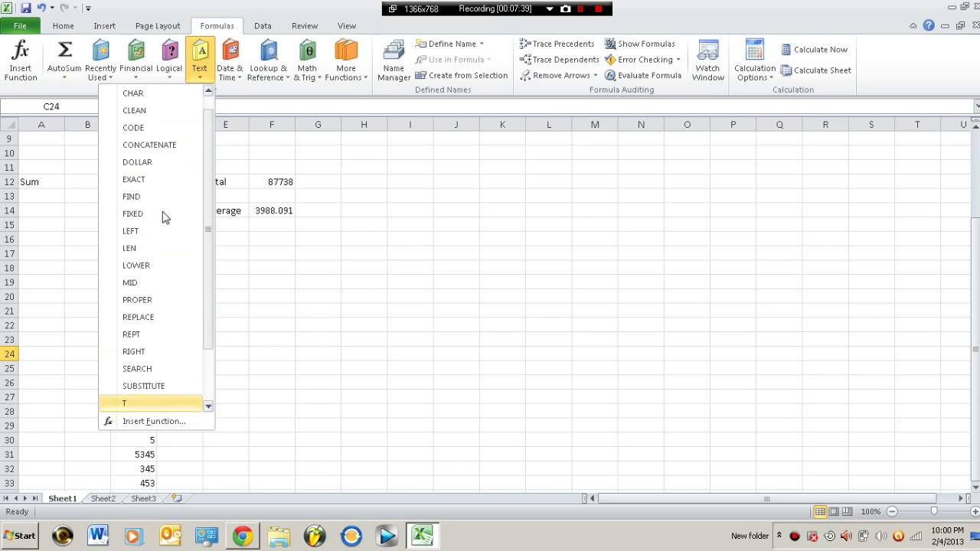
{"action": "key", "text": "Up"}
{"action": "key", "text": "Up"}
{"action": "key", "text": "Up"}
{"action": "key", "text": "Up"}
{"action": "key", "text": "Up"}
{"action": "key", "text": "Up"}
{"action": "key", "text": "Up"}
{"action": "key", "text": "Up"}
{"action": "key", "text": "Up"}
{"action": "key", "text": "Up"}
{"action": "key", "text": "Up"}
{"action": "key", "text": "Up"}
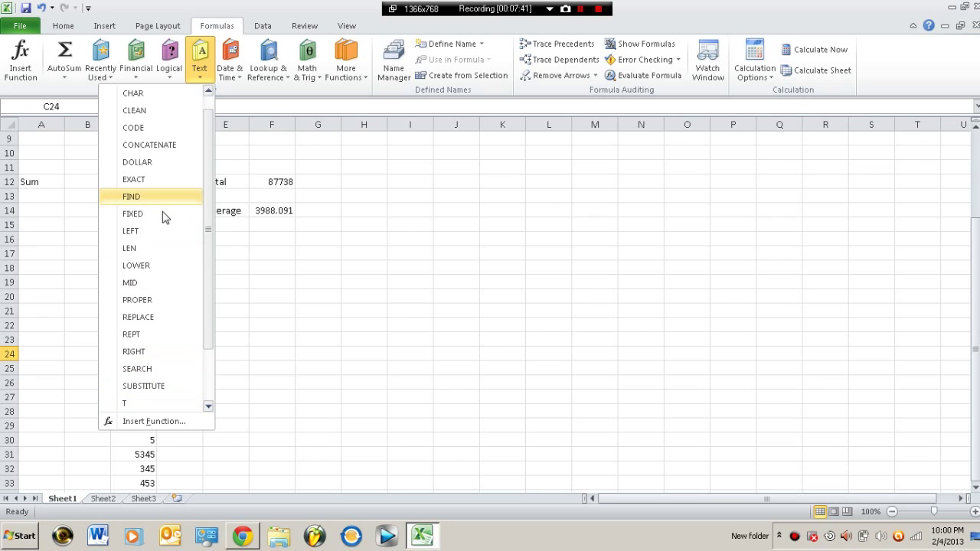
{"action": "left_click", "coordinate": [136, 57]}
{"action": "key", "text": "Down"}
{"action": "key", "text": "Down"}
{"action": "key", "text": "Down"}
{"action": "key", "text": "Down"}
{"action": "key", "text": "Down"}
{"action": "key", "text": "Down"}
{"action": "key", "text": "Down"}
{"action": "key", "text": "Down"}
{"action": "key", "text": "Down"}
{"action": "key", "text": "Down"}
{"action": "key", "text": "Down"}
{"action": "key", "text": "Down"}
{"action": "key", "text": "Down"}
{"action": "key", "text": "Down"}
{"action": "key", "text": "Down"}
{"action": "key", "text": "Down"}
{"action": "key", "text": "Down"}
{"action": "key", "text": "Down"}
{"action": "key", "text": "Down"}
{"action": "key", "text": "Down"}
{"action": "key", "text": "Down"}
{"action": "key", "text": "Down"}
{"action": "key", "text": "Down"}
{"action": "key", "text": "Down"}
{"action": "key", "text": "Down"}
{"action": "key", "text": "Down"}
{"action": "key", "text": "Down"}
{"action": "key", "text": "Down"}
{"action": "key", "text": "Down"}
{"action": "key", "text": "Down"}
{"action": "key", "text": "Down"}
{"action": "key", "text": "Down"}
{"action": "key", "text": "Down"}
{"action": "key", "text": "Down"}
{"action": "key", "text": "Down"}
{"action": "key", "text": "Down"}
{"action": "key", "text": "Down"}
{"action": "key", "text": "Down"}
{"action": "key", "text": "Down"}
{"action": "key", "text": "Down"}
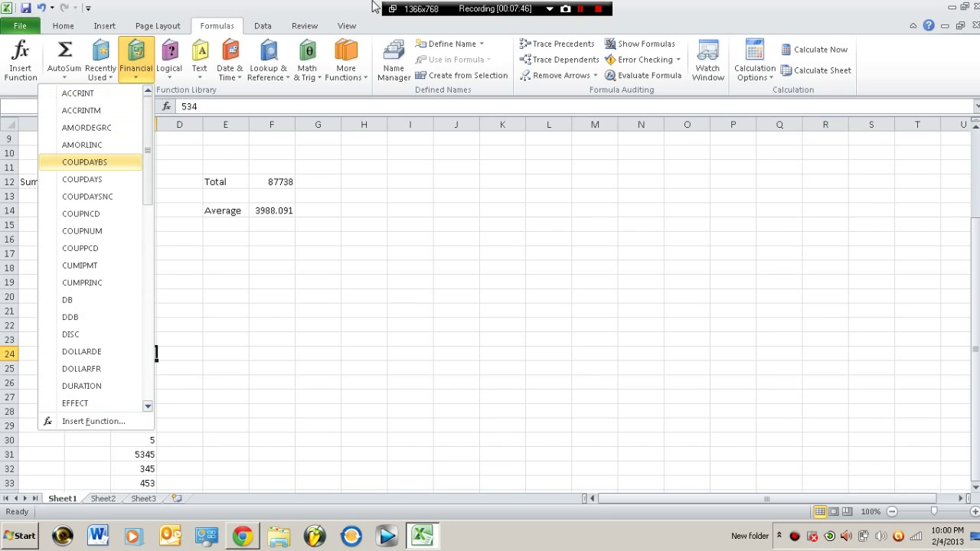
{"action": "left_click", "coordinate": [345, 57]}
{"action": "left_click", "coordinate": [341, 62]}
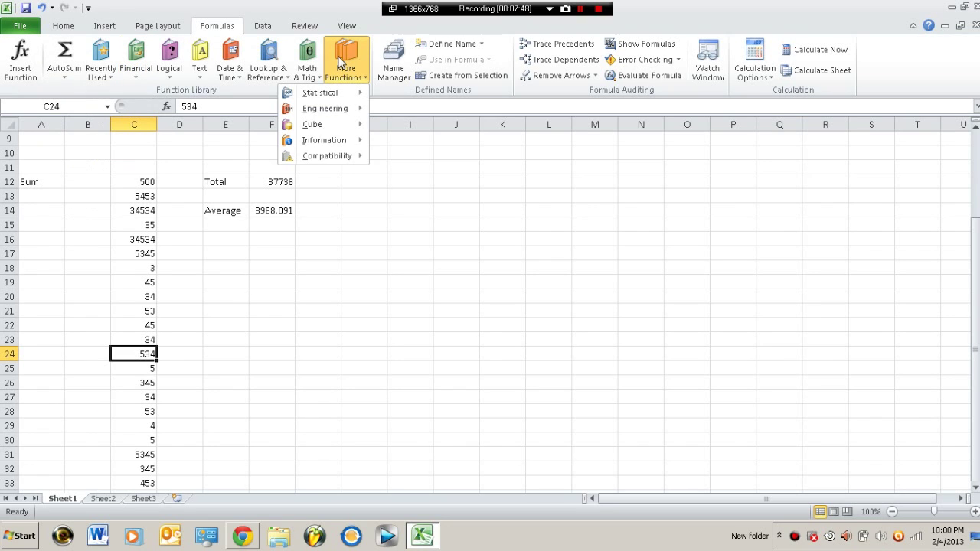
{"action": "left_click", "coordinate": [307, 58]}
{"action": "left_click", "coordinate": [307, 58]}
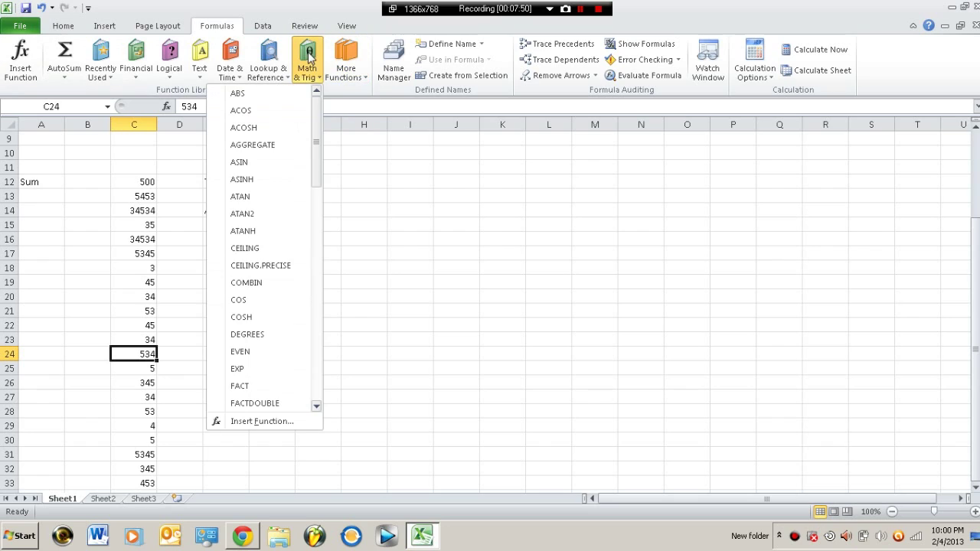
{"action": "left_click", "coordinate": [283, 58]}
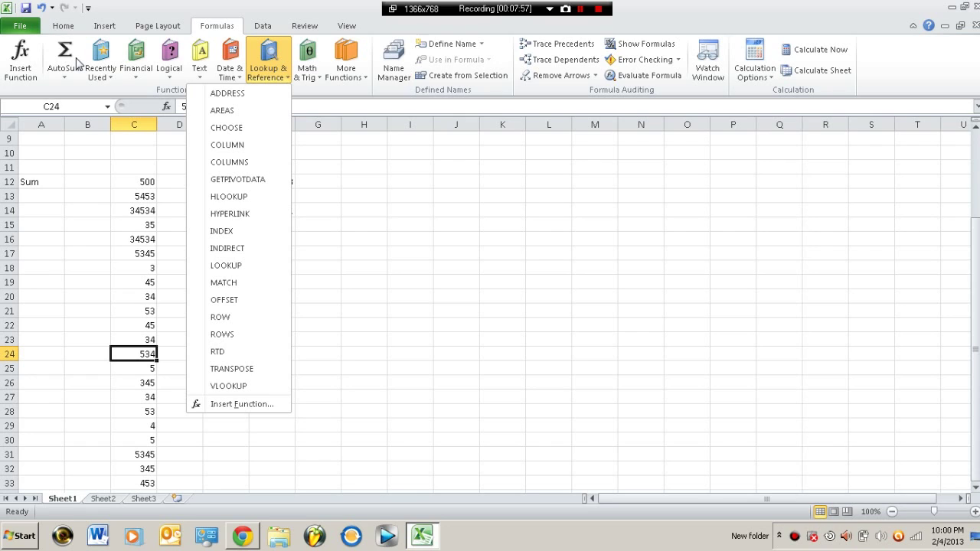
{"action": "left_click", "coordinate": [24, 25]}
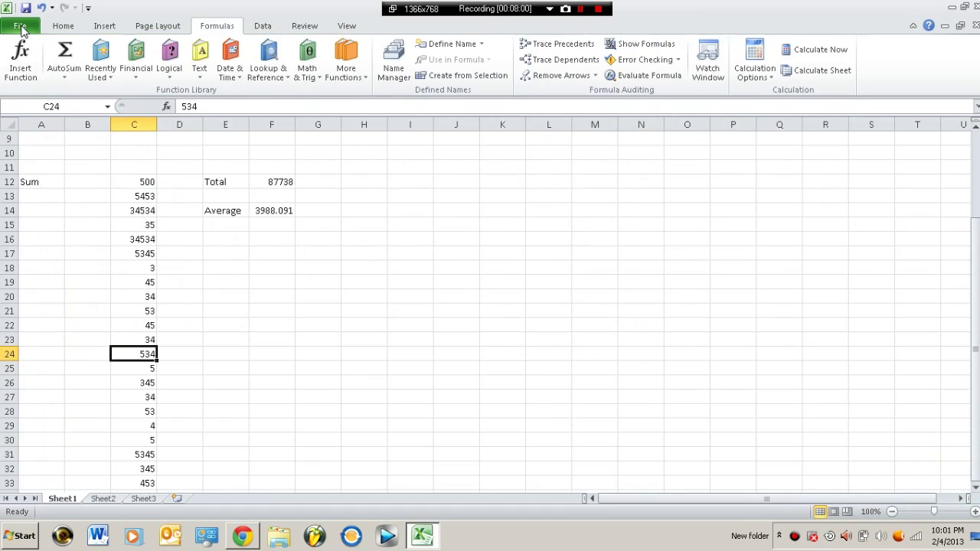
{"action": "left_click", "coordinate": [22, 26]}
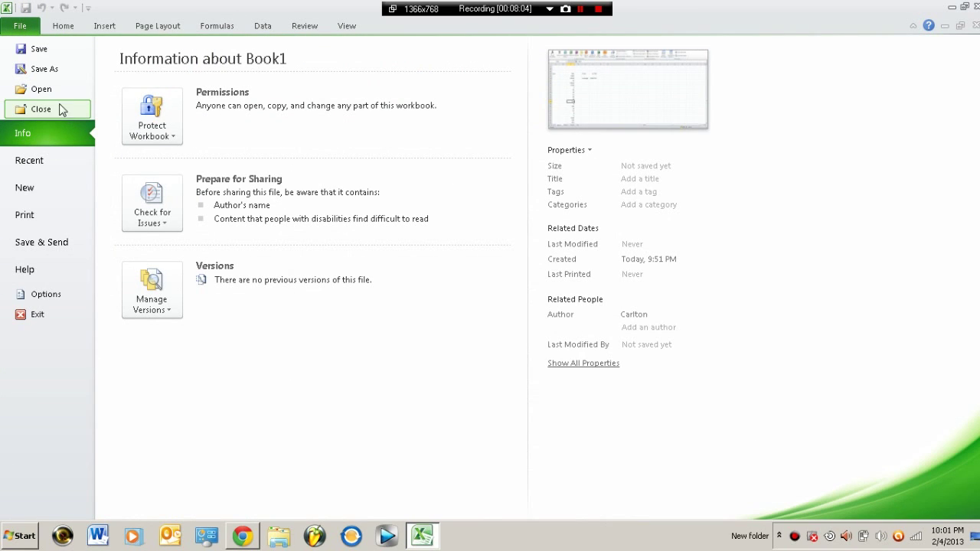
Step: Open the seeder 4 pricing workbook from the Documents library
{"action": "key", "text": "Escape"}
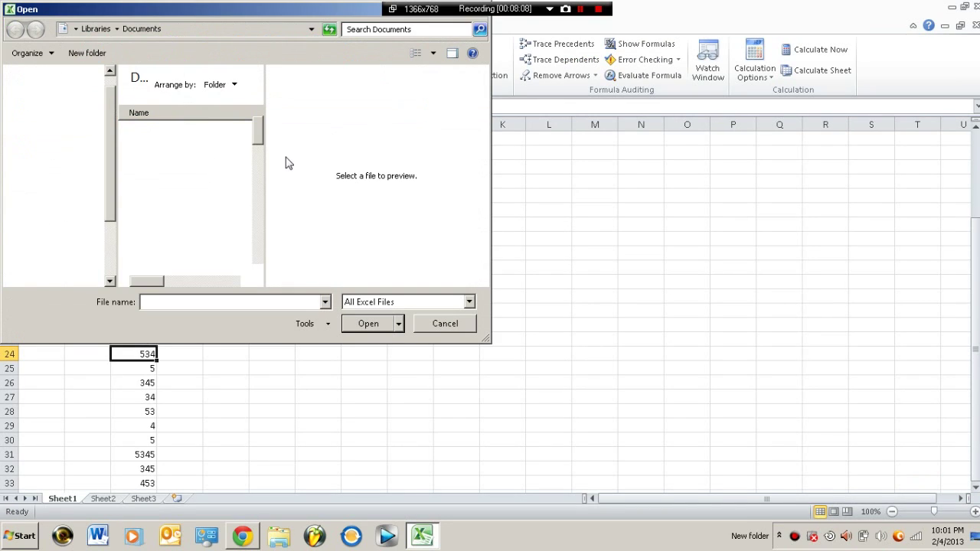
{"action": "left_click_drag", "start_coordinate": [260, 164], "coordinate": [258, 208]}
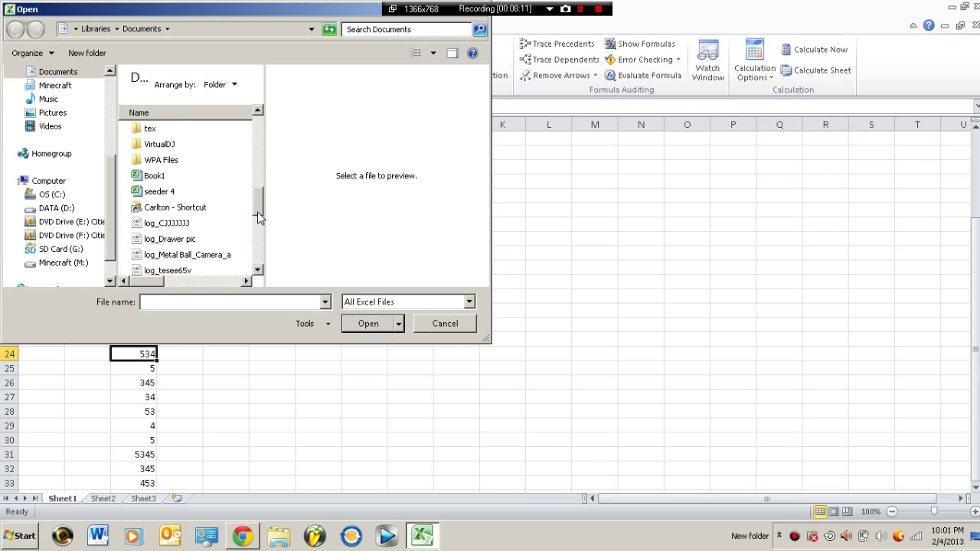
{"action": "double_click", "coordinate": [167, 190]}
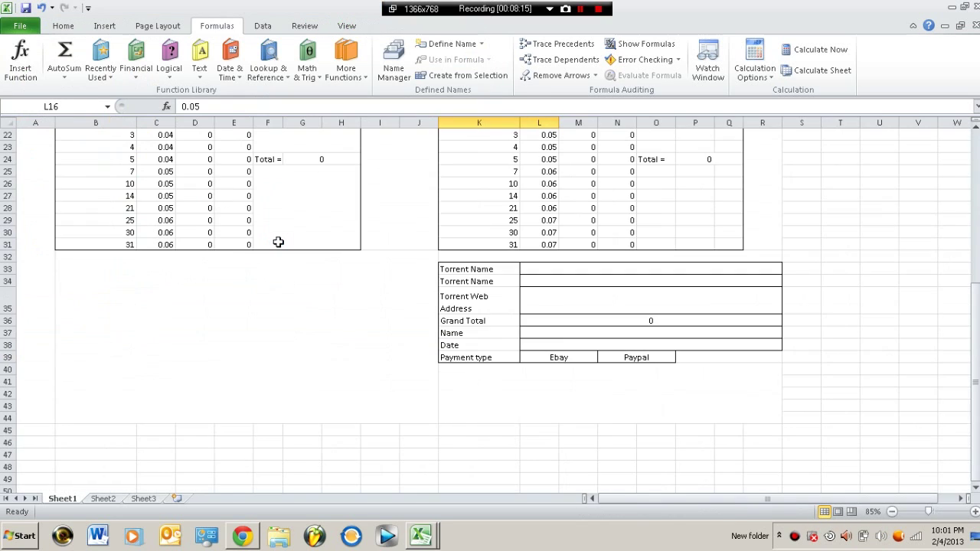
Step: Look over the Up to 1.5 GB rate table, ending on the 3-day quantity cell
{"action": "key", "text": "Up"}
{"action": "key", "text": "Up"}
{"action": "key", "text": "Up"}
{"action": "key", "text": "Up"}
{"action": "key", "text": "Up"}
{"action": "key", "text": "Up"}
{"action": "key", "text": "Up"}
{"action": "key", "text": "Up"}
{"action": "key", "text": "Up"}
{"action": "key", "text": "Up"}
{"action": "key", "text": "Up"}
{"action": "key", "text": "Up"}
{"action": "key", "text": "Up"}
{"action": "key", "text": "Up"}
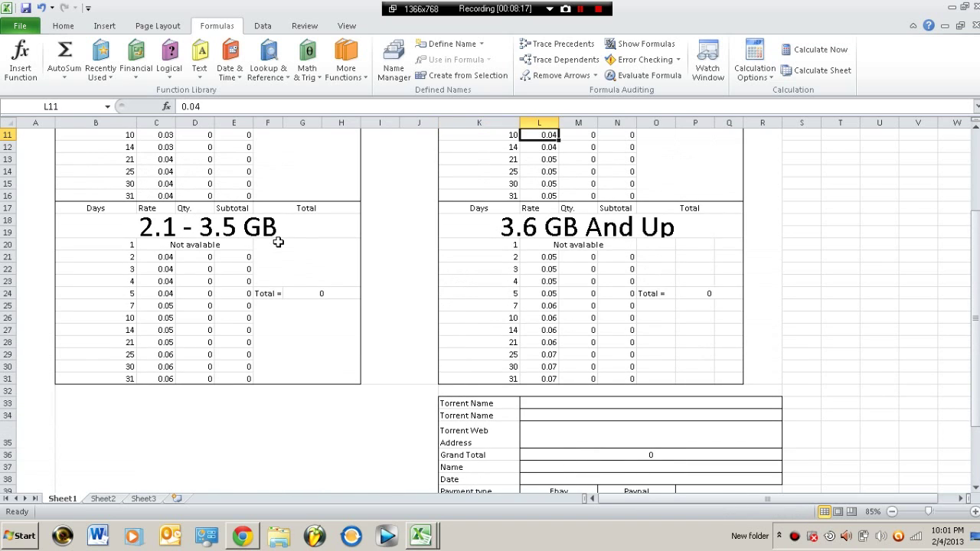
{"action": "key", "text": "Down"}
{"action": "key", "text": "Down"}
{"action": "left_click", "coordinate": [278, 241]}
{"action": "key", "text": "Left"}
{"action": "key", "text": "Down"}
{"action": "key", "text": "Left"}
{"action": "key", "text": "Left"}
{"action": "key", "text": "Down"}
{"action": "key", "text": "Down"}
{"action": "key", "text": "Down"}
{"action": "key", "text": "Up"}
{"action": "key", "text": "Right"}
{"action": "key", "text": "Right"}
{"action": "key", "text": "Up"}
{"action": "key", "text": "Left"}
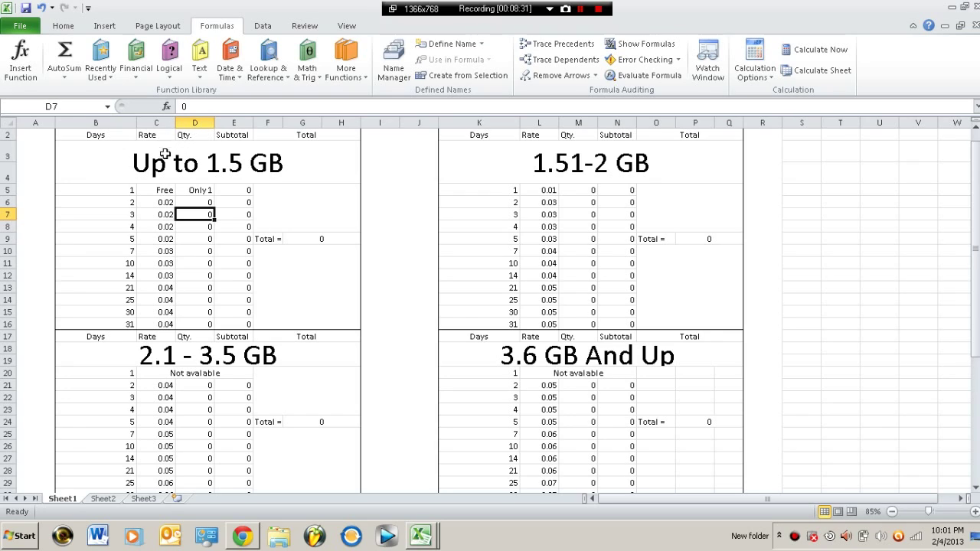
Step: Enter 200 as a quantity, then check the 25-day rate and its PRODUCT subtotal formula
{"action": "key", "text": "Down"}
{"action": "key", "text": "Down"}
{"action": "key", "text": "Down"}
{"action": "key", "text": "Down"}
{"action": "key", "text": "Down"}
{"action": "key", "text": "Down"}
{"action": "key", "text": "Down"}
{"action": "type", "text": "200"}
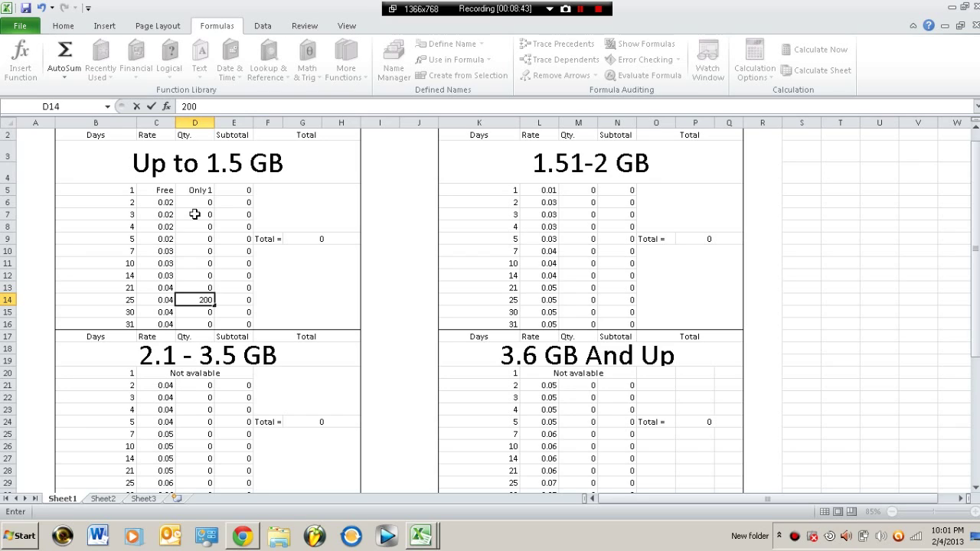
{"action": "key", "text": "Return"}
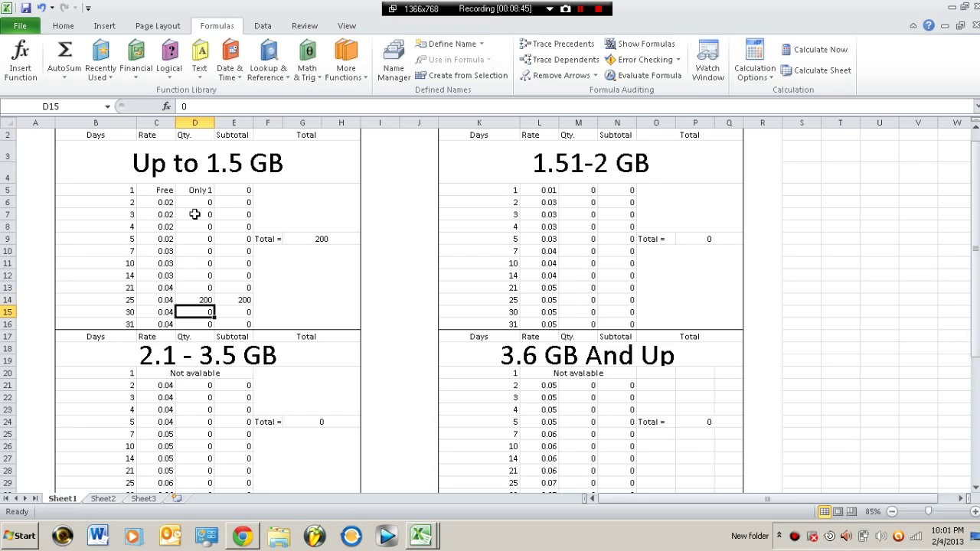
{"action": "key", "text": "Up"}
{"action": "key", "text": "Right"}
{"action": "key", "text": "Left"}
{"action": "key", "text": "Left"}
{"action": "key", "text": "Right"}
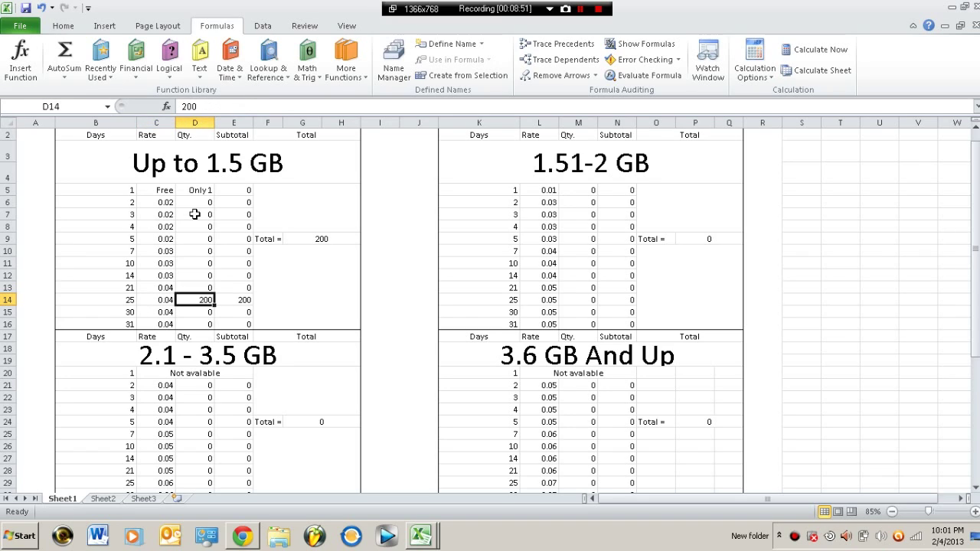
{"action": "key", "text": "Left"}
{"action": "key", "text": "Right"}
{"action": "key", "text": "Right"}
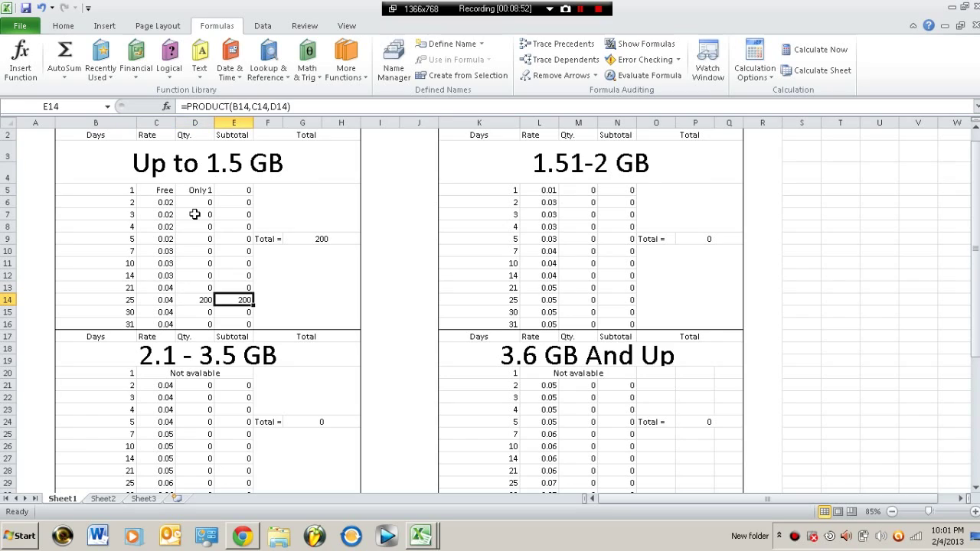
Step: Change the 25-day quantity to 21 and recheck how its subtotal updates
{"action": "left_click", "coordinate": [192, 299]}
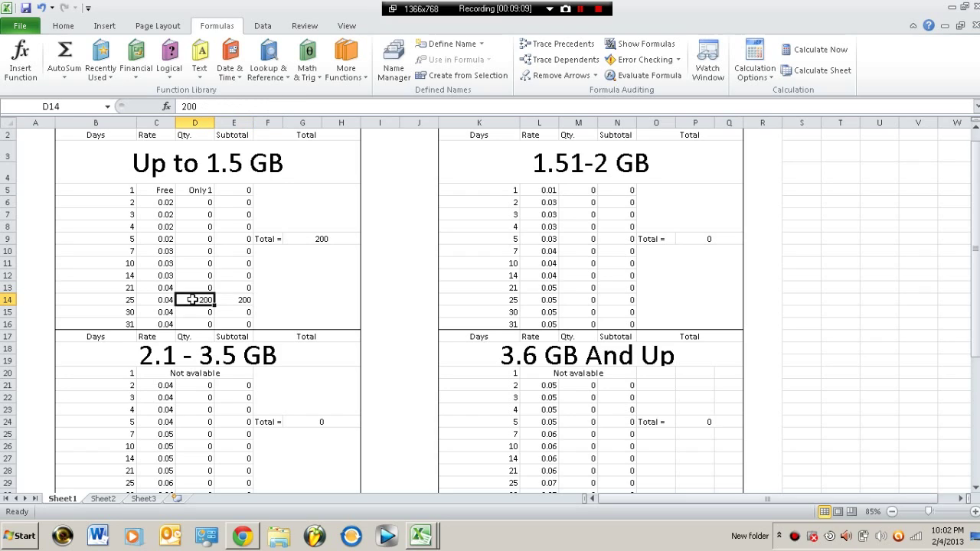
{"action": "type", "text": "0"}
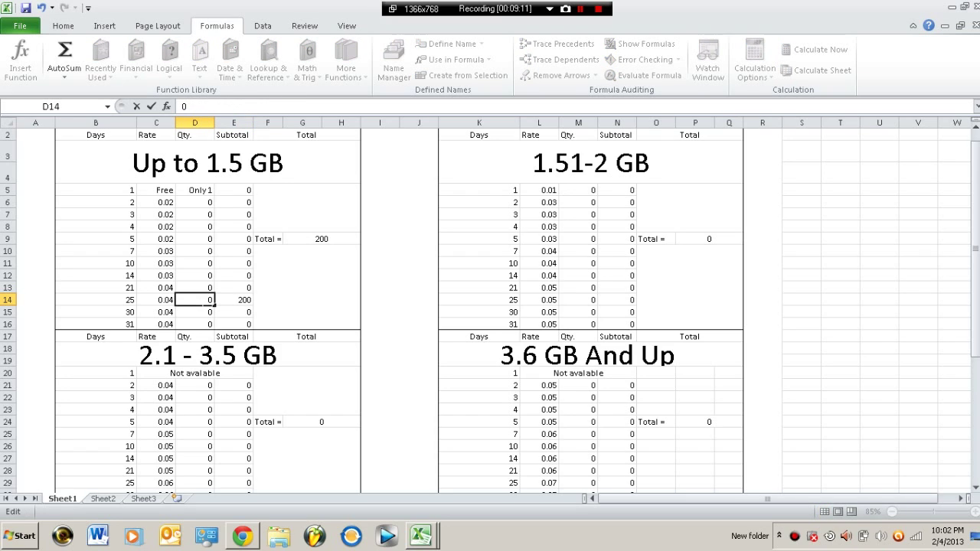
{"action": "key", "text": "BackSpace"}
{"action": "type", "text": "20"}
{"action": "key", "text": "BackSpace"}
{"action": "key", "text": "Return"}
{"action": "key", "text": "Up"}
{"action": "key", "text": "Right"}
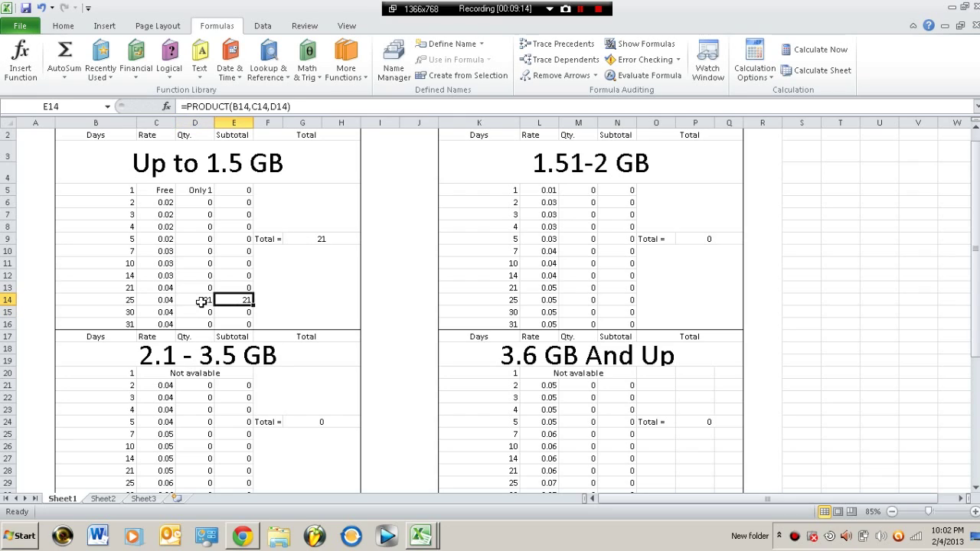
{"action": "key", "text": "Left"}
{"action": "key", "text": "Right"}
{"action": "key", "text": "Left"}
Step: Enter 1 as the 21-day quantity in D13
{"action": "key", "text": "Up"}
{"action": "type", "text": "1"}
{"action": "key", "text": "Right"}
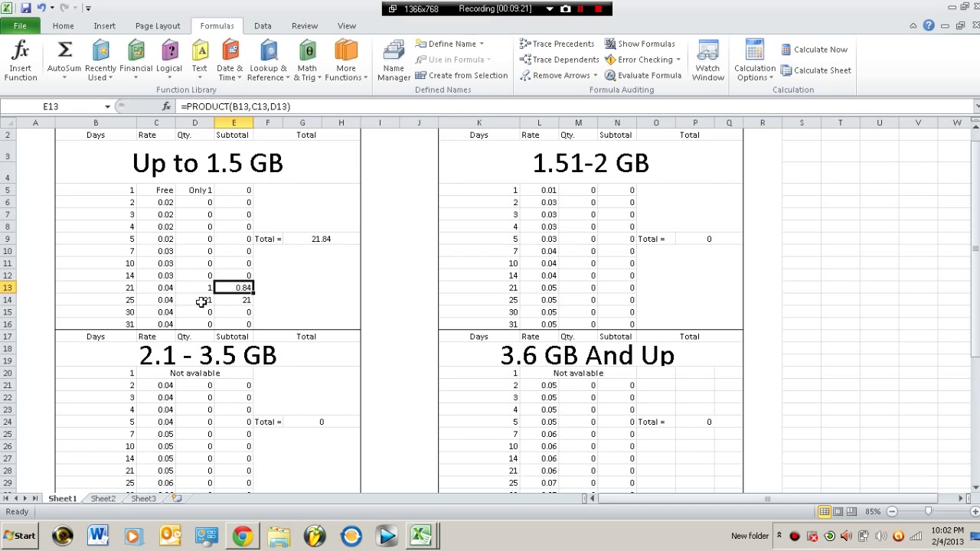
{"action": "key", "text": "Up"}
{"action": "key", "text": "Left"}
{"action": "key", "text": "Down"}
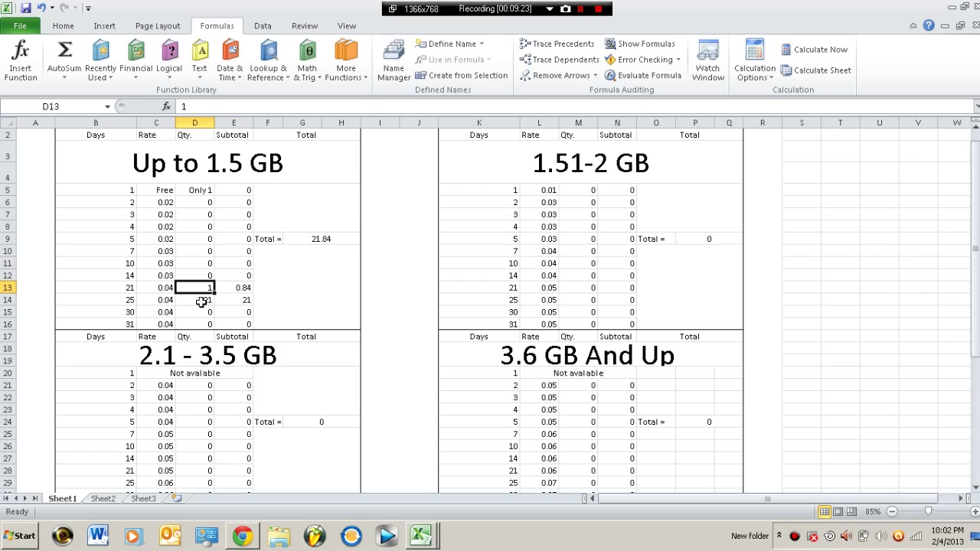
{"action": "key", "text": "Down"}
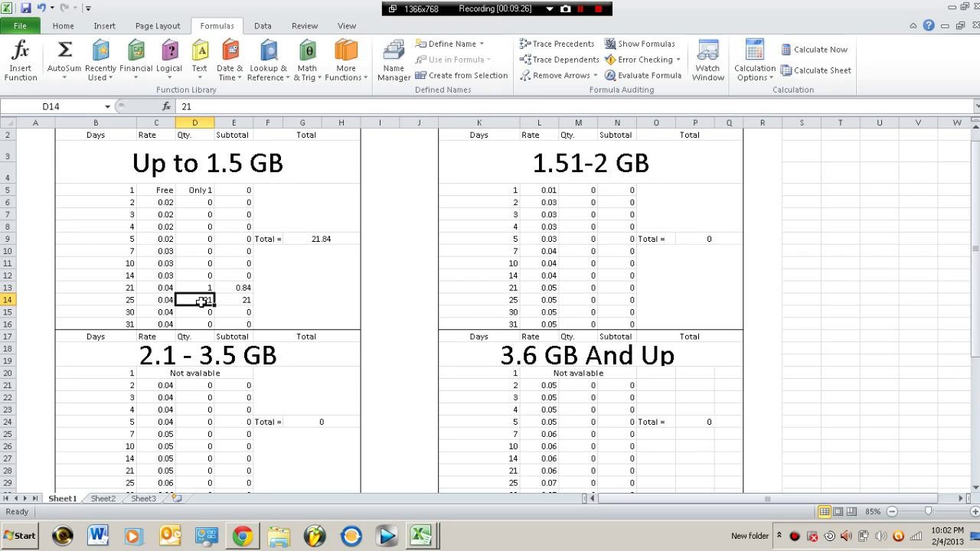
Step: Try 3, then 4, and settle on 5 as the 25-day quantity in D14, giving a 5.84 total
{"action": "type", "text": "3"}
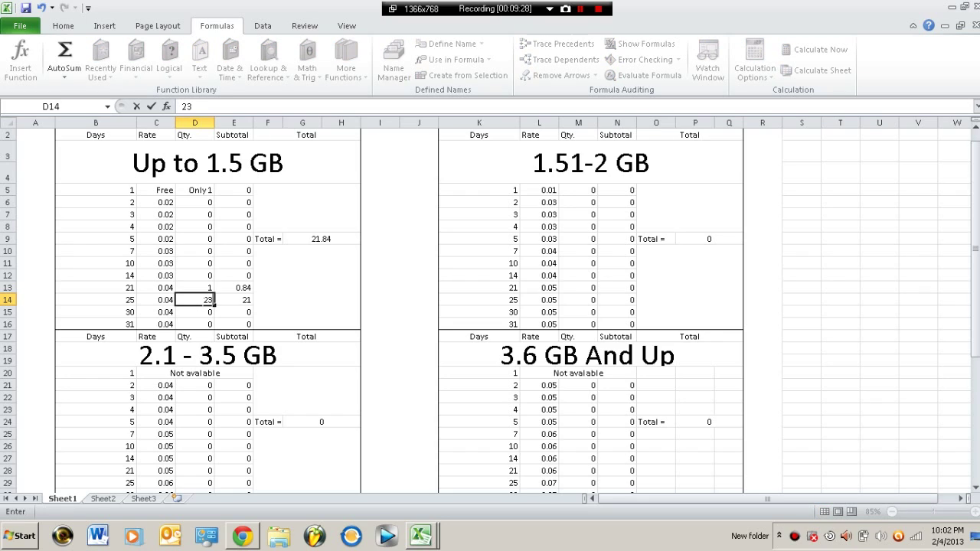
{"action": "key", "text": "Return"}
{"action": "key", "text": "Up"}
{"action": "type", "text": "4"}
{"action": "key", "text": "Return"}
{"action": "key", "text": "Up"}
{"action": "type", "text": "5"}
{"action": "key", "text": "Return"}
{"action": "key", "text": "Up"}
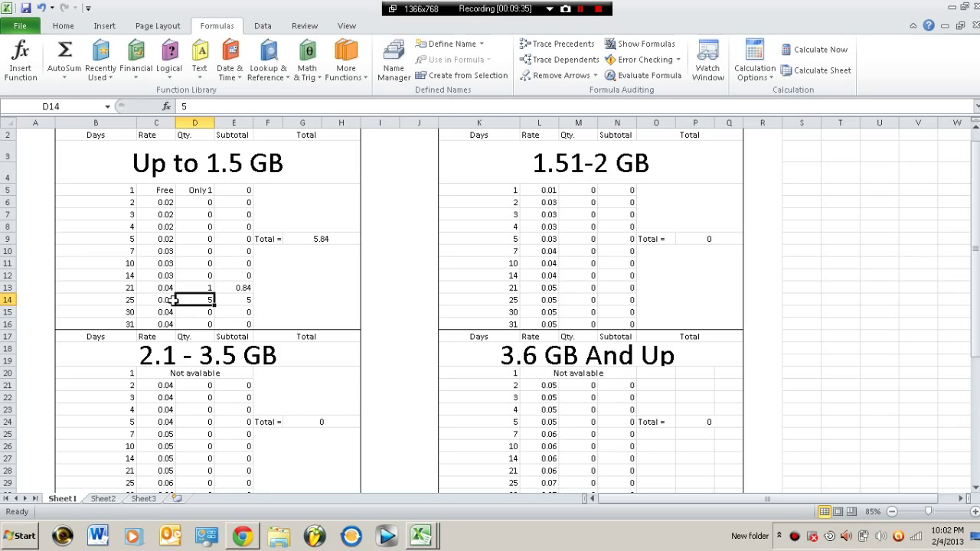
{"action": "key", "text": "Up"}
Step: Replace G9's list of separate cell references with =SUM(E5:E16), keeping the 5.84 total
{"action": "left_click", "coordinate": [316, 239]}
{"action": "left_click", "coordinate": [329, 244]}
{"action": "left_click", "coordinate": [331, 239]}
{"action": "left_click", "coordinate": [328, 243]}
{"action": "left_click", "coordinate": [330, 239]}
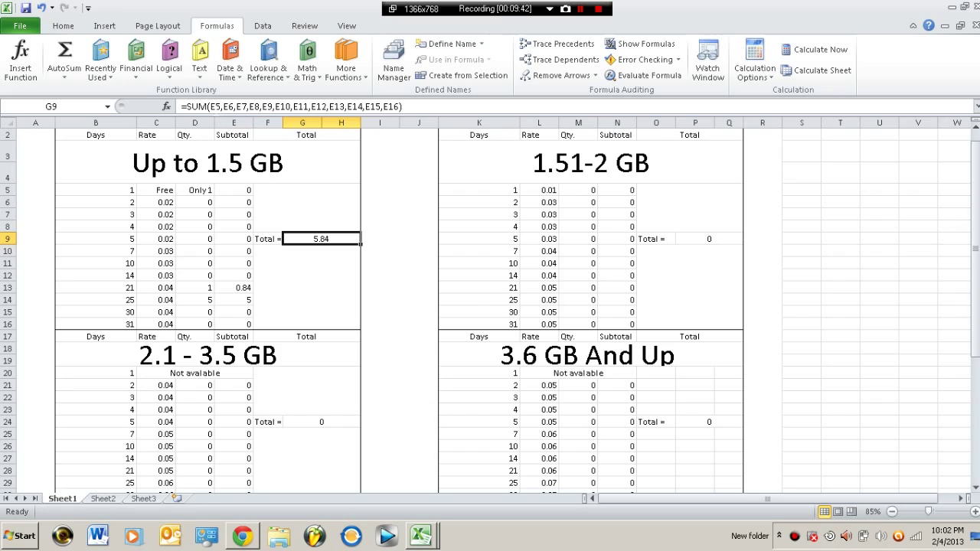
{"action": "left_click", "coordinate": [216, 107]}
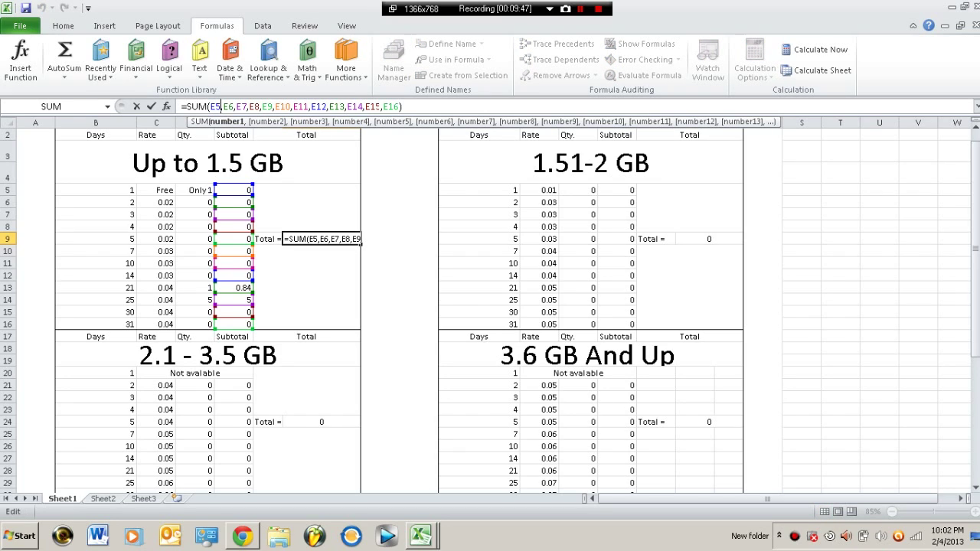
{"action": "key", "text": "Delete"}
{"action": "key", "text": "Delete"}
{"action": "key", "text": "Delete"}
{"action": "key", "text": "Delete"}
{"action": "key", "text": "Delete"}
{"action": "key", "text": "Delete"}
{"action": "key", "text": "Delete"}
{"action": "key", "text": "Delete"}
{"action": "key", "text": "Delete"}
{"action": "key", "text": "Delete"}
{"action": "key", "text": "Delete"}
{"action": "key", "text": "Delete"}
{"action": "key", "text": "Delete"}
{"action": "key", "text": "Delete"}
{"action": "key", "text": "Delete"}
{"action": "key", "text": "Delete"}
{"action": "key", "text": "Delete"}
{"action": "key", "text": "Delete"}
{"action": "key", "text": "Delete"}
{"action": "key", "text": "Delete"}
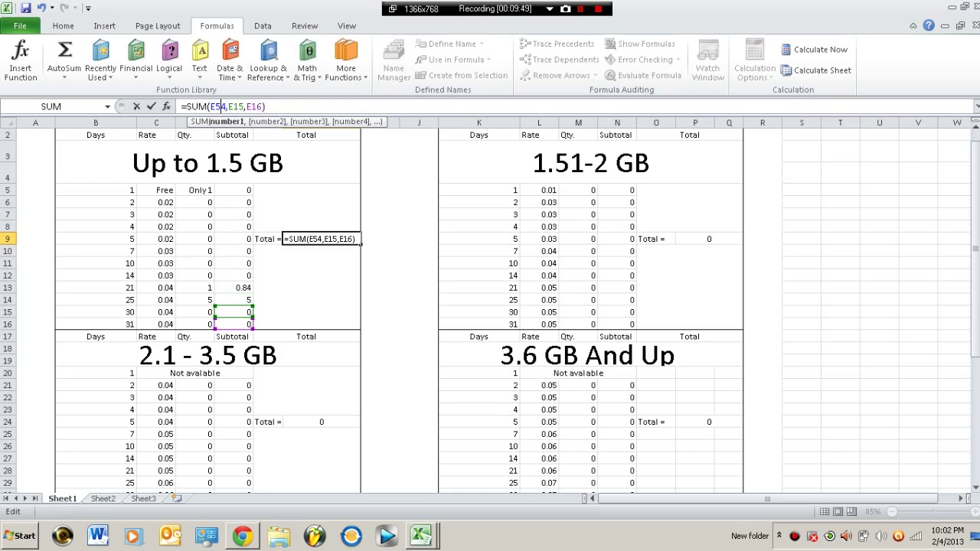
{"action": "key", "text": "Delete"}
{"action": "key", "text": "Delete"}
{"action": "key", "text": "Delete"}
{"action": "key", "text": "Delete"}
{"action": "key", "text": "Delete"}
{"action": "key", "text": "Delete"}
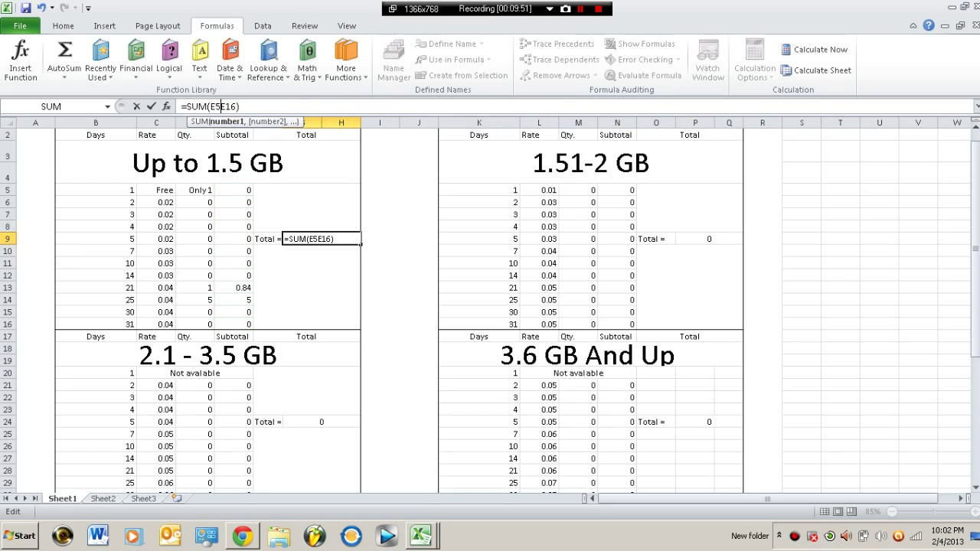
{"action": "type", "text": ":"}
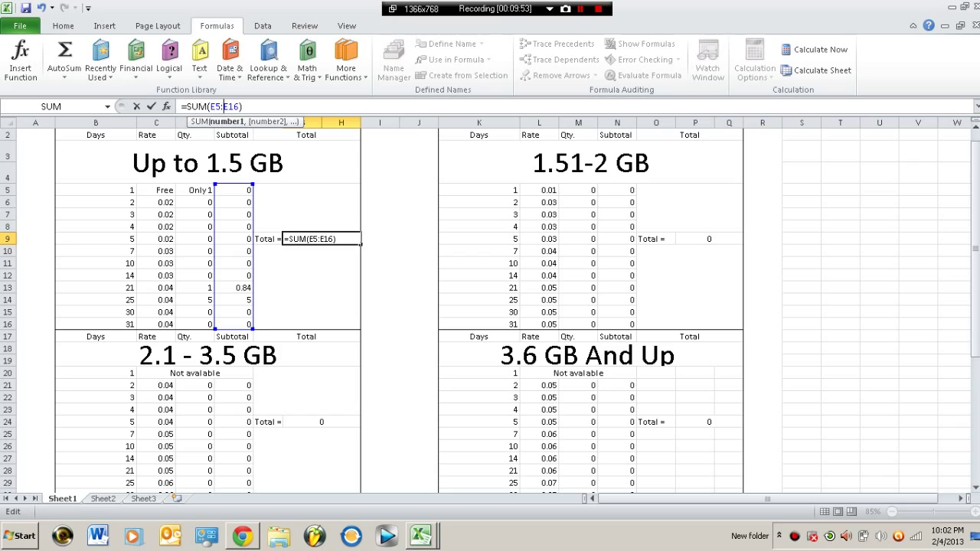
{"action": "left_click", "coordinate": [354, 223]}
{"action": "key", "text": "Down"}
{"action": "key", "text": "Down"}
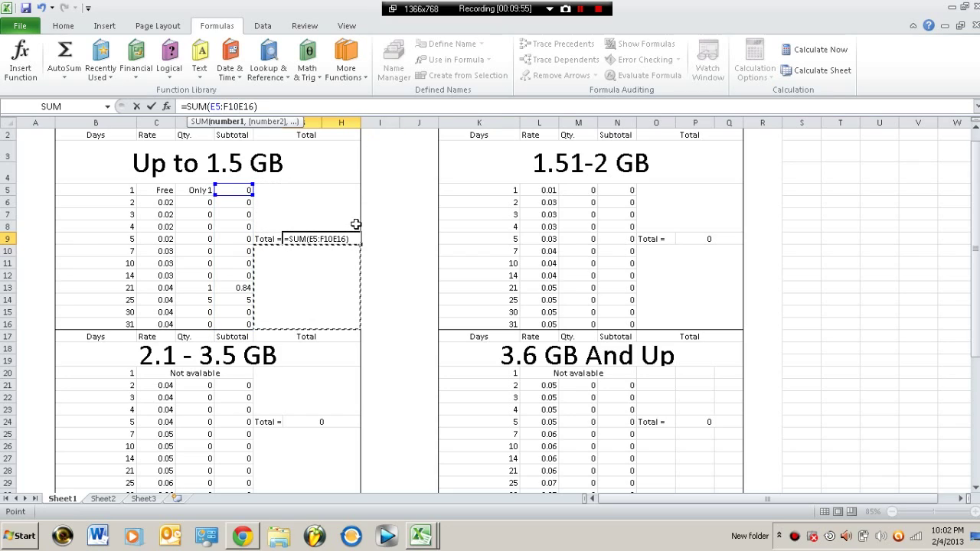
{"action": "key", "text": "BackSpace"}
{"action": "key", "text": "BackSpace"}
{"action": "key", "text": "BackSpace"}
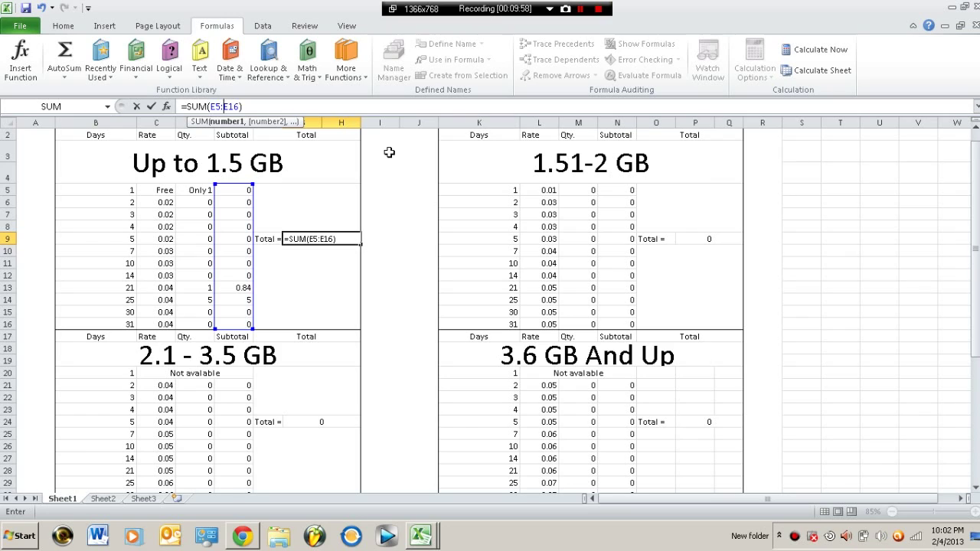
{"action": "key", "text": "Return"}
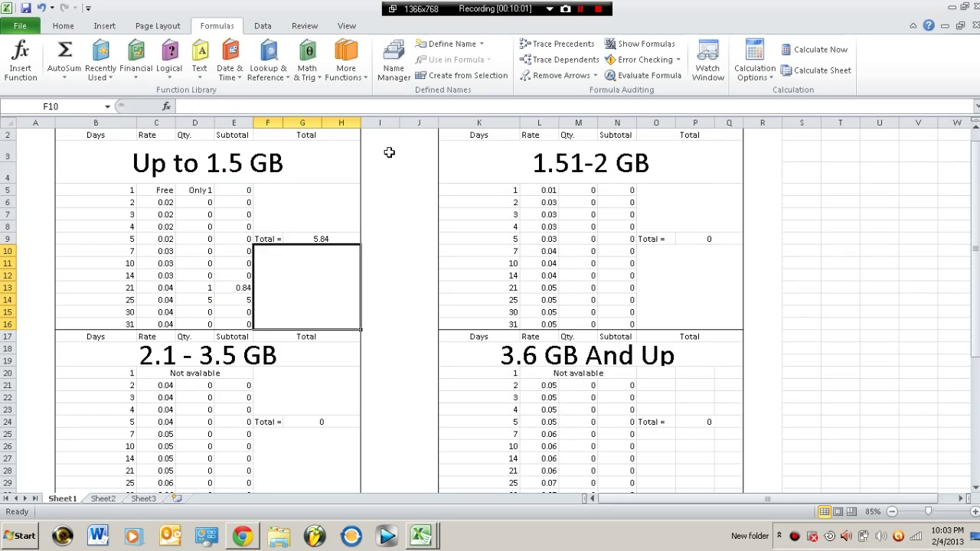
{"action": "left_click", "coordinate": [581, 9]}
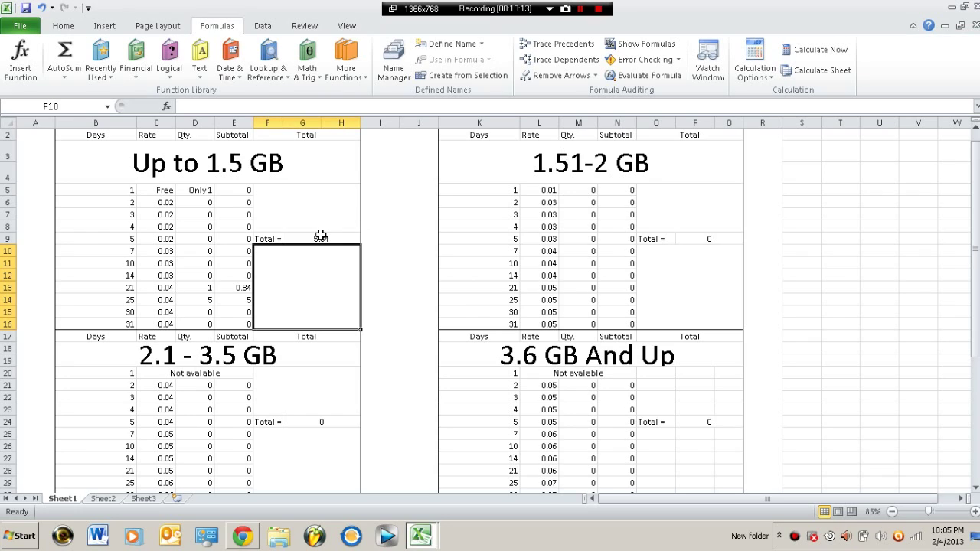
{"action": "key", "text": "Up"}
{"action": "key", "text": "Right"}
{"action": "key", "text": "Right"}
{"action": "key", "text": "Right"}
{"action": "key", "text": "Right"}
{"action": "key", "text": "Right"}
{"action": "key", "text": "Right"}
{"action": "key", "text": "Right"}
{"action": "key", "text": "Right"}
{"action": "key", "text": "Right"}
{"action": "key", "text": "Right"}
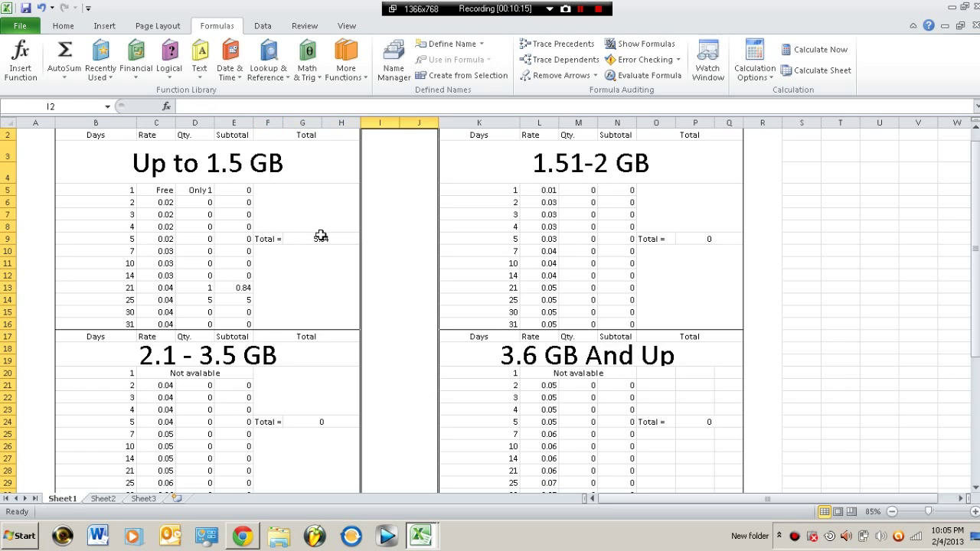
{"action": "key", "text": "ctrl+Down"}
{"action": "key", "text": "Down"}
{"action": "key", "text": "Down"}
{"action": "key", "text": "Down"}
{"action": "key", "text": "Down"}
{"action": "key", "text": "Down"}
{"action": "key", "text": "Down"}
{"action": "key", "text": "Down"}
{"action": "key", "text": "Down"}
{"action": "key", "text": "Down"}
{"action": "key", "text": "Down"}
{"action": "key", "text": "Down"}
{"action": "key", "text": "Down"}
{"action": "key", "text": "Down"}
{"action": "key", "text": "Down"}
{"action": "key", "text": "Down"}
{"action": "key", "text": "Down"}
{"action": "key", "text": "Down"}
{"action": "key", "text": "Down"}
{"action": "key", "text": "Down"}
{"action": "key", "text": "Down"}
{"action": "key", "text": "Up"}
{"action": "key", "text": "Up"}
{"action": "key", "text": "Up"}
{"action": "key", "text": "Up"}
{"action": "key", "text": "Up"}
{"action": "key", "text": "Up"}
{"action": "key", "text": "Up"}
{"action": "key", "text": "Up"}
{"action": "key", "text": "Up"}
{"action": "key", "text": "Up"}
{"action": "key", "text": "Up"}
{"action": "key", "text": "Up"}
{"action": "key", "text": "Up"}
{"action": "key", "text": "Up"}
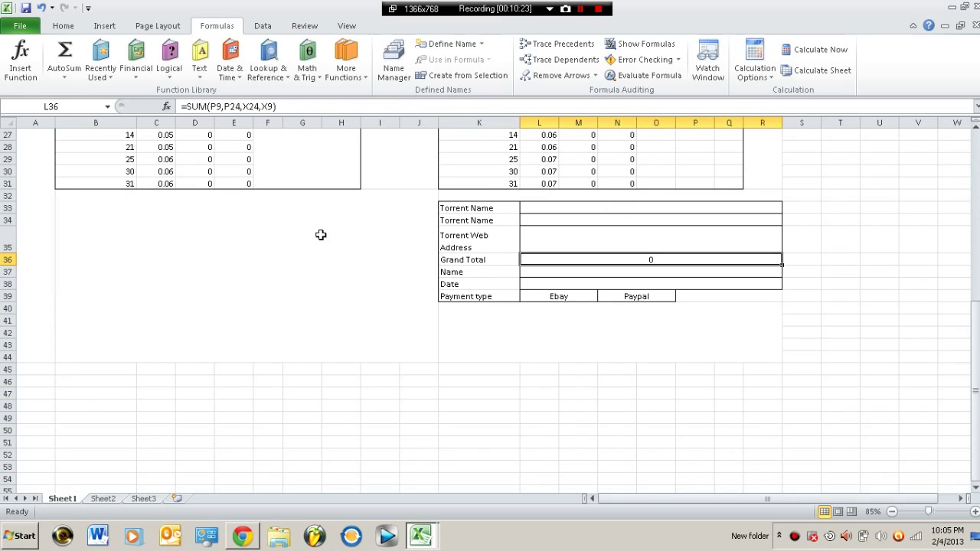
{"action": "key", "text": "Up"}
{"action": "key", "text": "Down"}
{"action": "left_click_drag", "start_coordinate": [976, 329], "coordinate": [976, 191]}
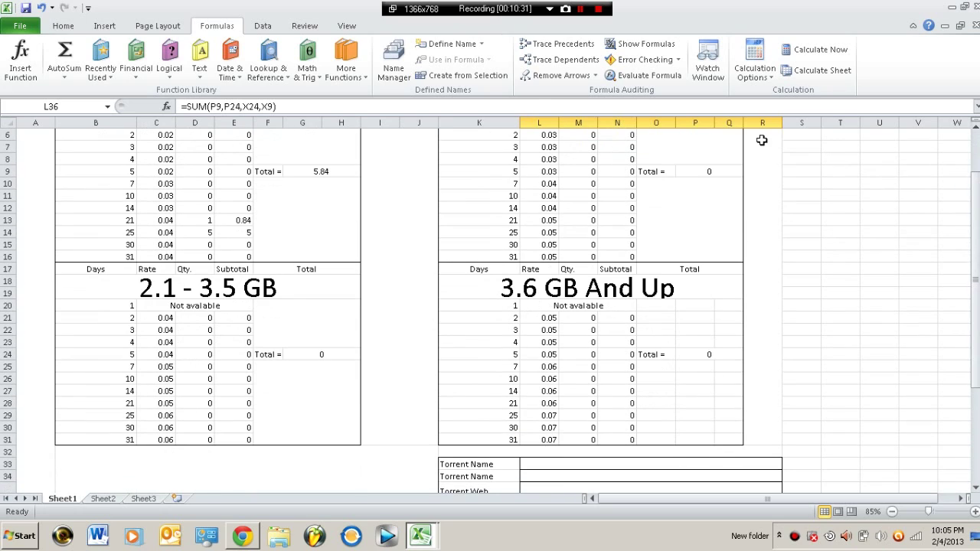
{"action": "left_click", "coordinate": [699, 171]}
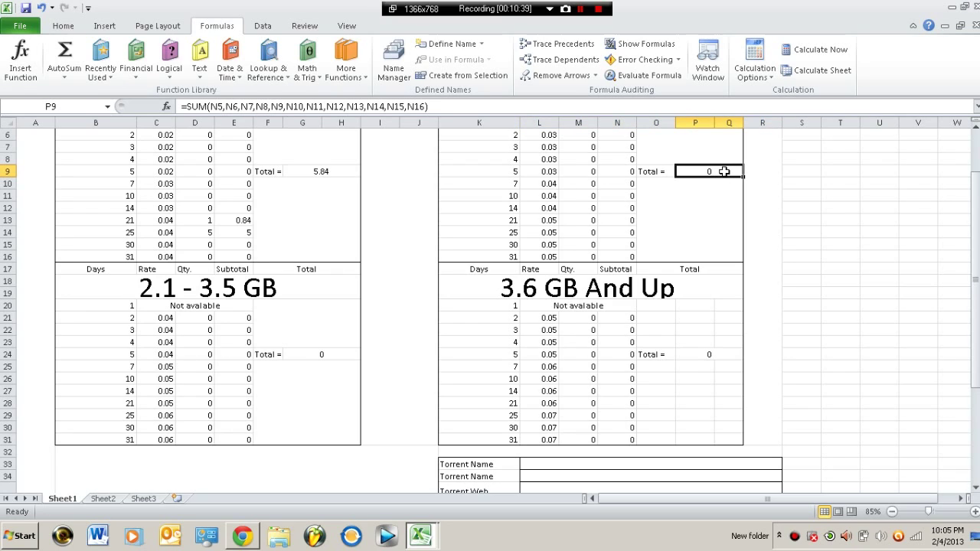
{"action": "left_click", "coordinate": [791, 257]}
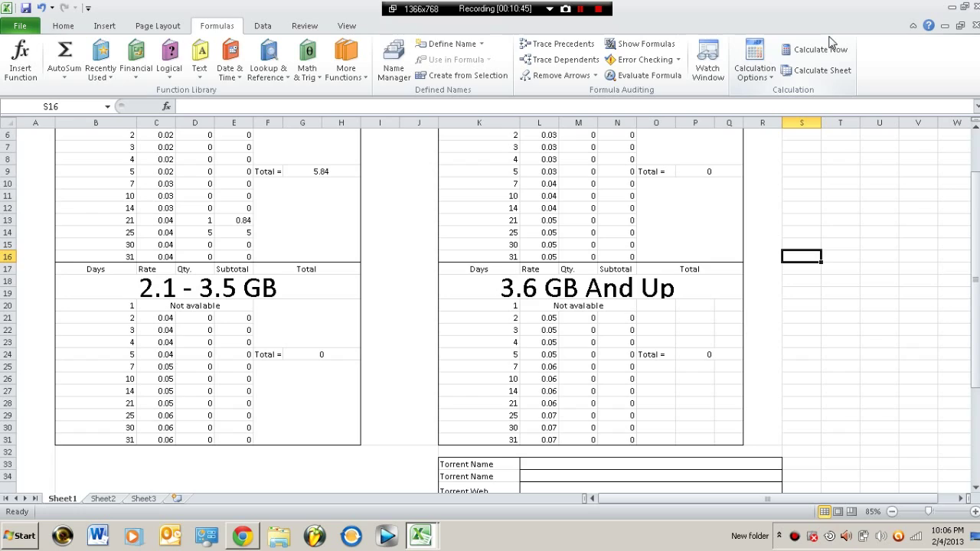
{"action": "left_click", "coordinate": [571, 196]}
{"action": "key", "text": "Left"}
{"action": "key", "text": "Left"}
{"action": "key", "text": "Right"}
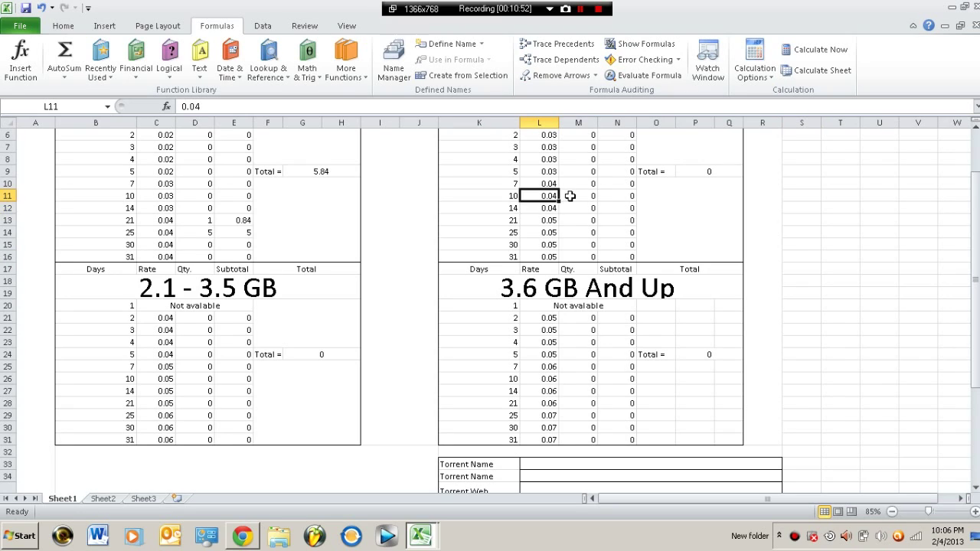
{"action": "key", "text": "Down"}
{"action": "key", "text": "Right"}
{"action": "key", "text": "Right"}
{"action": "key", "text": "Left"}
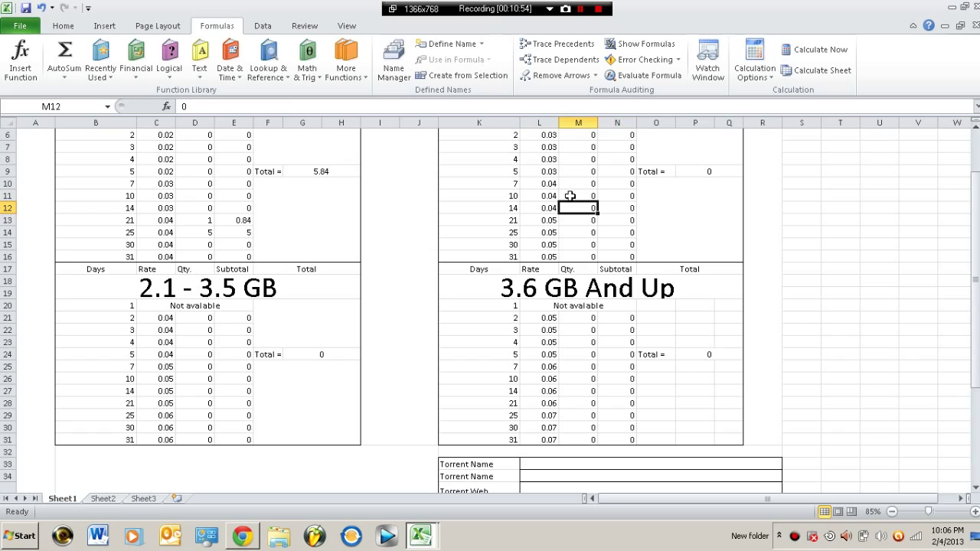